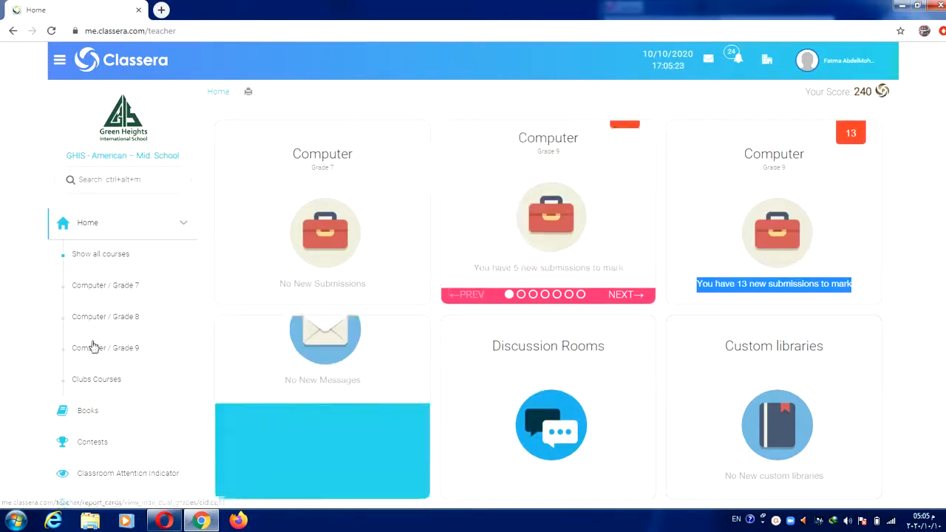
- Open the Week 4 preparation of the Computer / Grade 7 course and start a new assignment in it
left_click(143, 291)
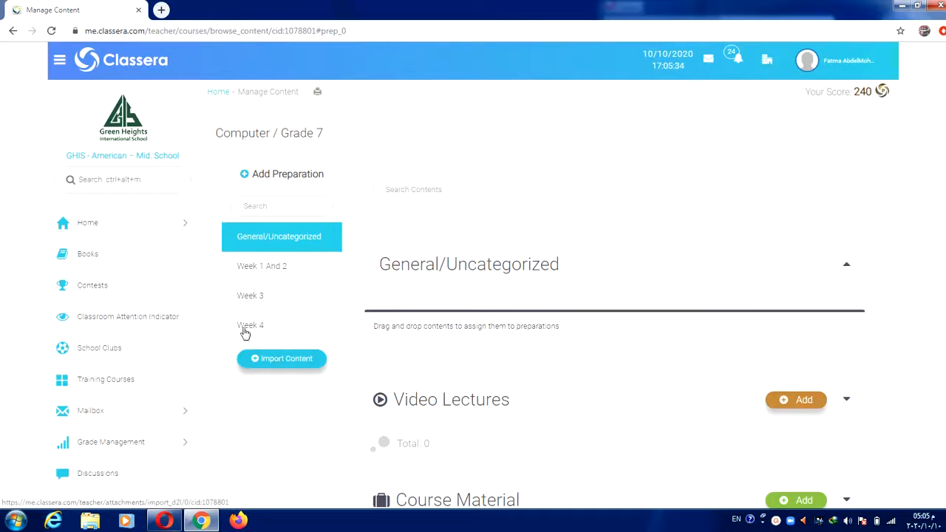
left_click(277, 335)
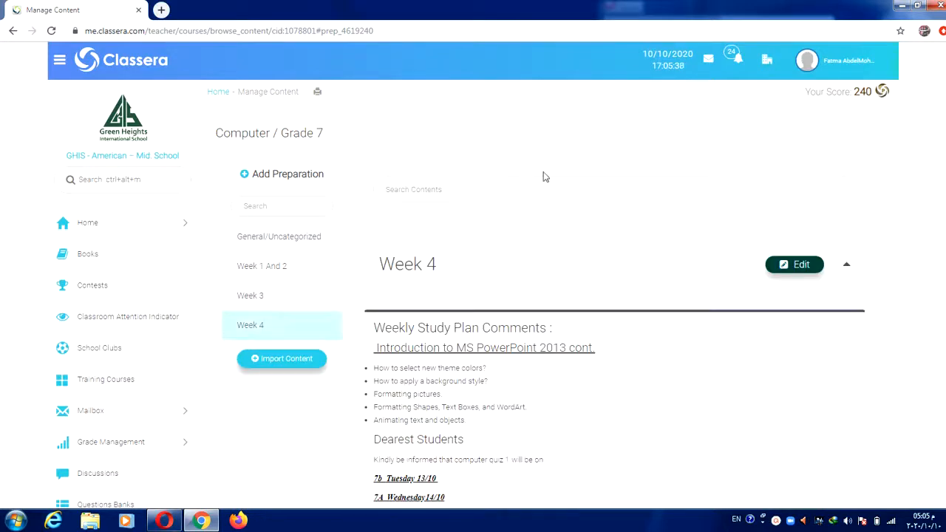
scroll(473, 295, "down", 8)
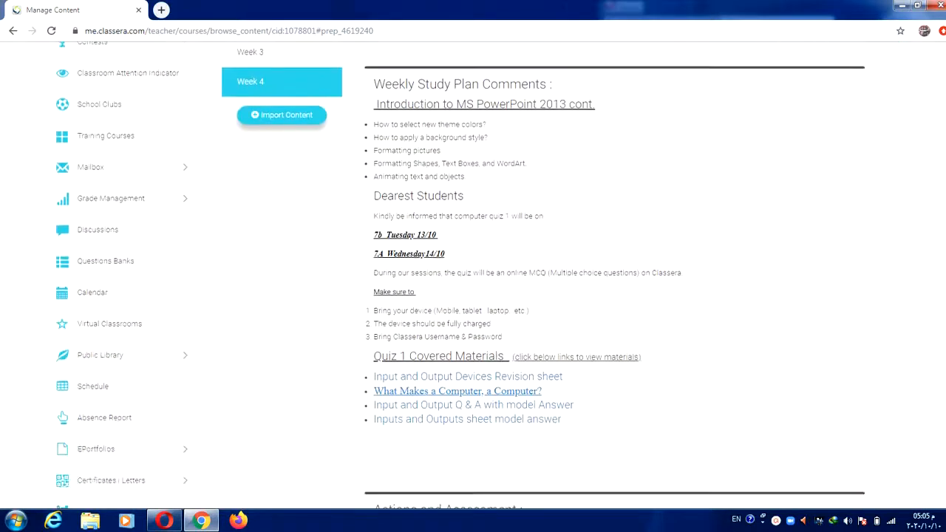
scroll(473, 295, "down", 5)
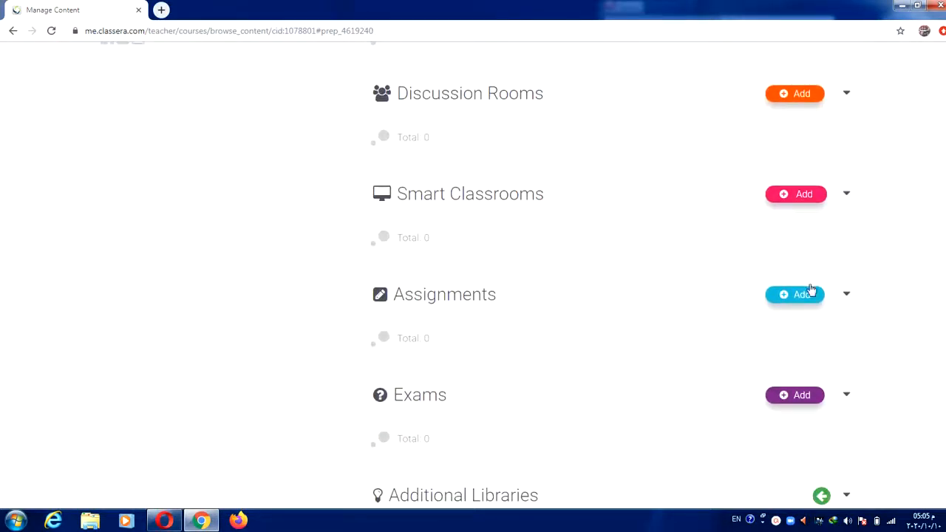
left_click(800, 296)
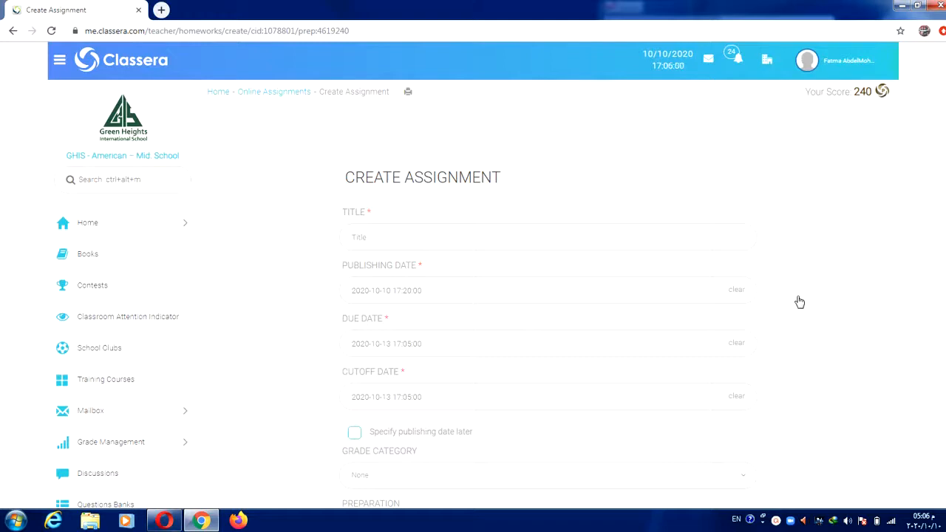
- Title the assignment "Assignment 4" and choose to specify its publishing date later
left_click(727, 237)
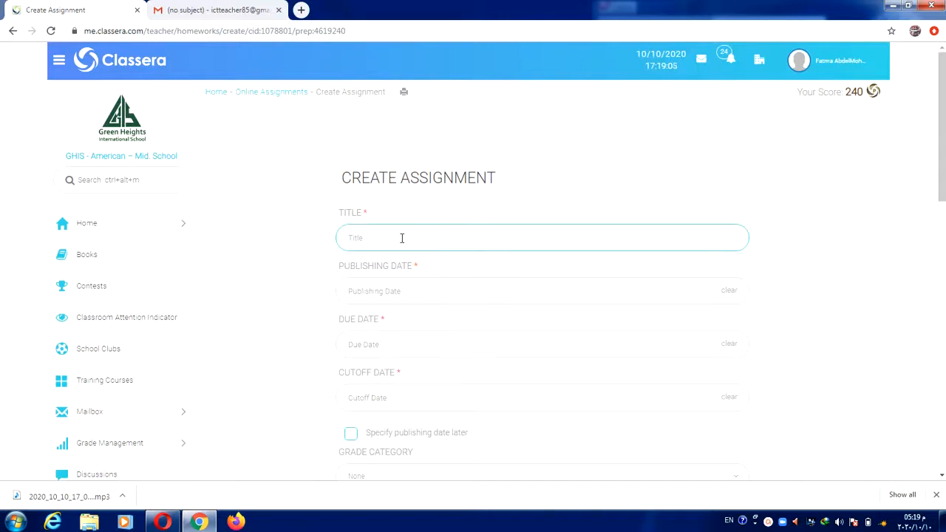
type("Assignment 4")
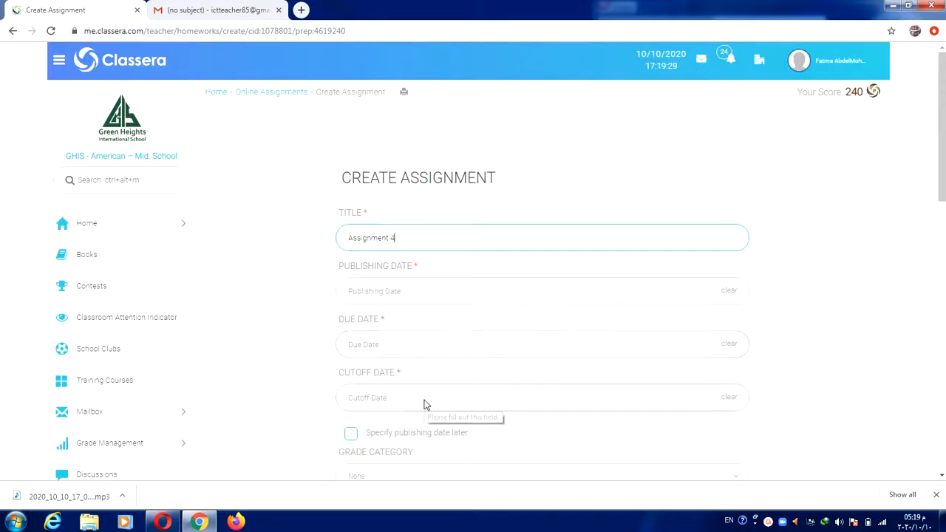
left_click_drag(942, 189, 943, 236)
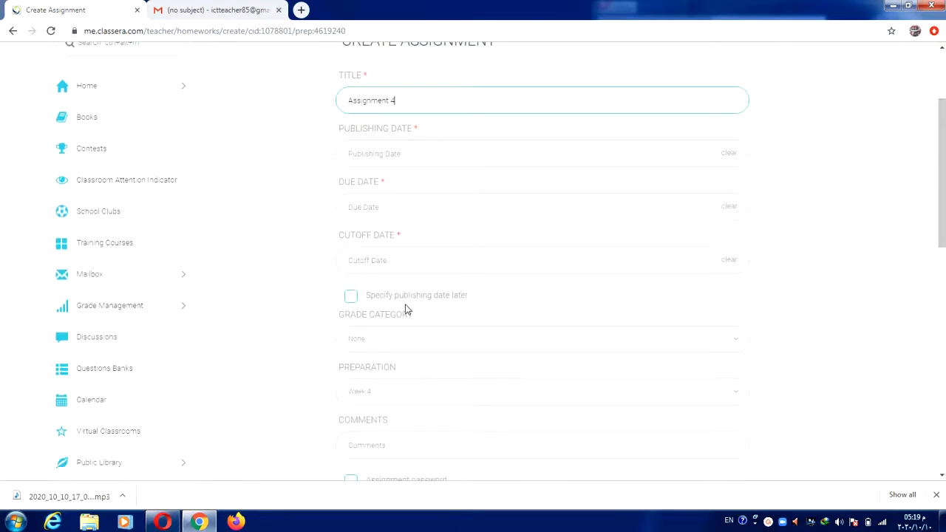
left_click(450, 297)
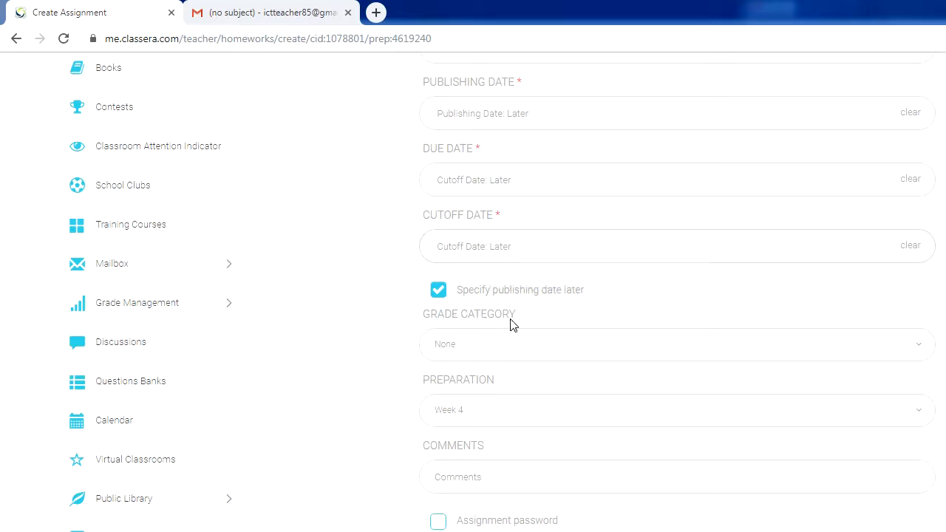
- Set the assignment's grade category to Homework - Mid. School Report
left_click(514, 350)
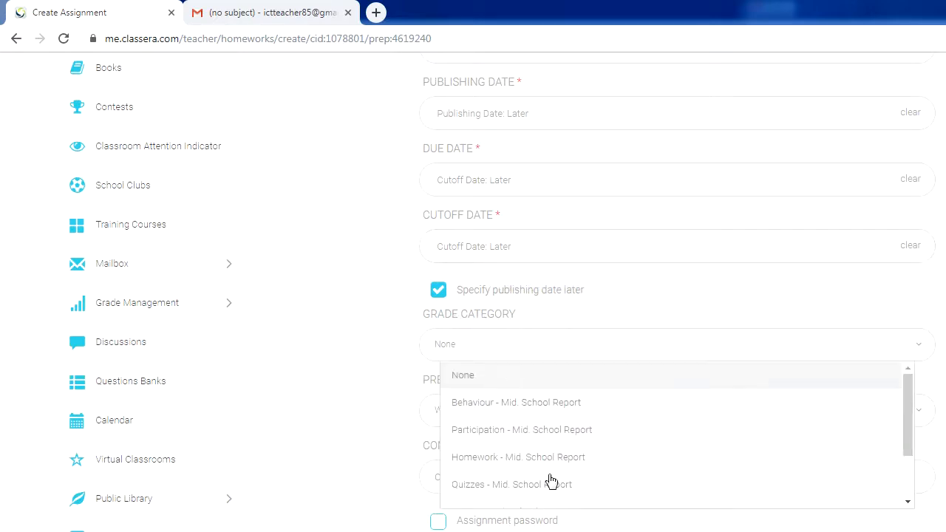
left_click(488, 458)
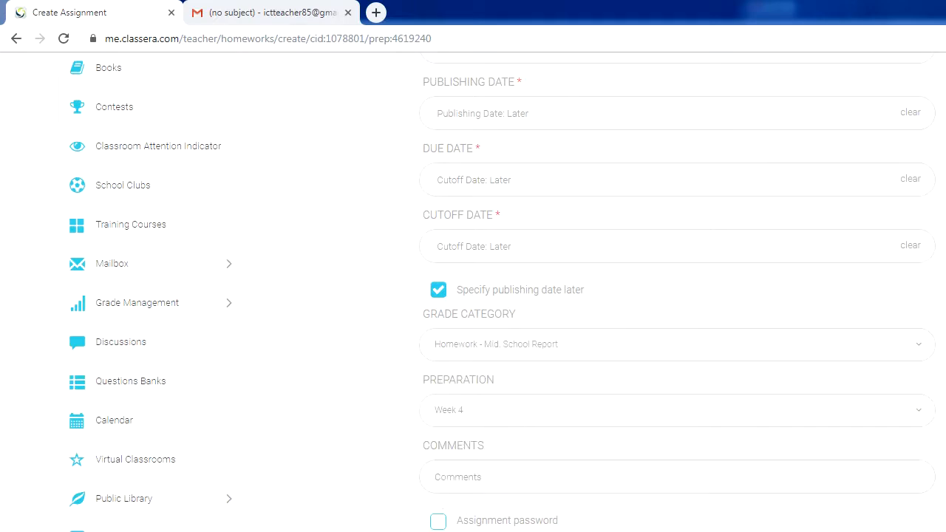
scroll(562, 288, "down", 2)
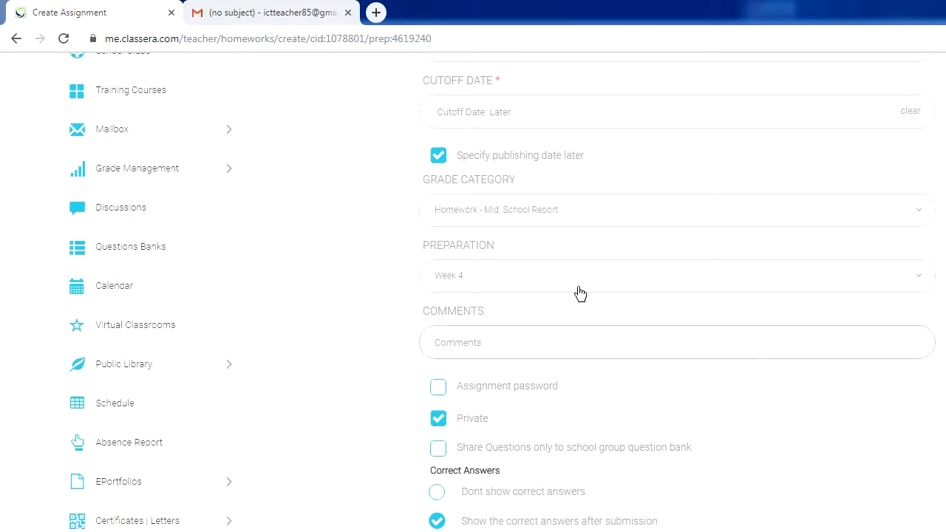
- Try the assignment password and school group question bank sharing options, and restore the private setting without a password
left_click(507, 345)
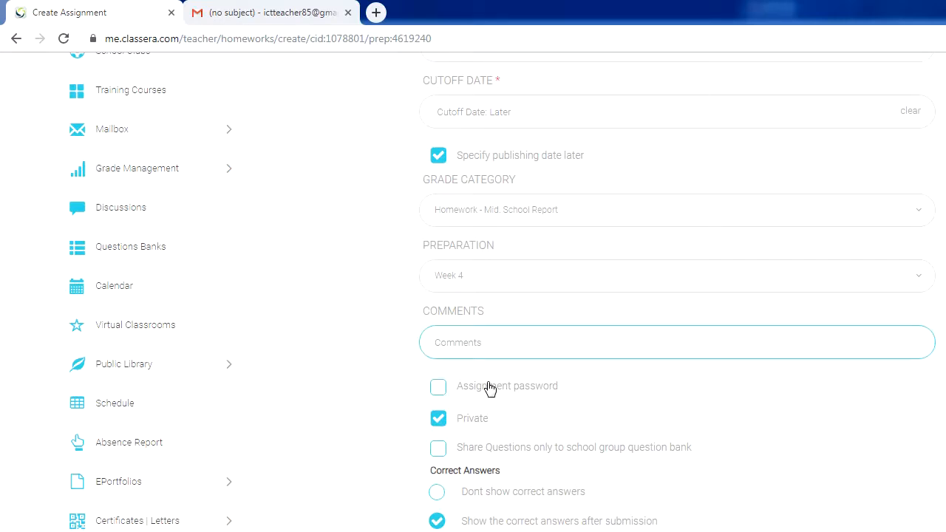
left_click(490, 389)
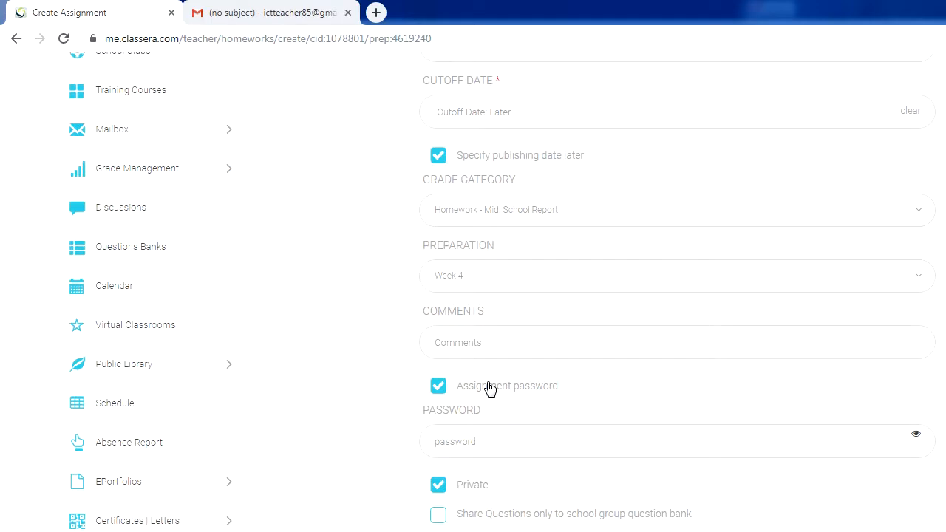
left_click(492, 517)
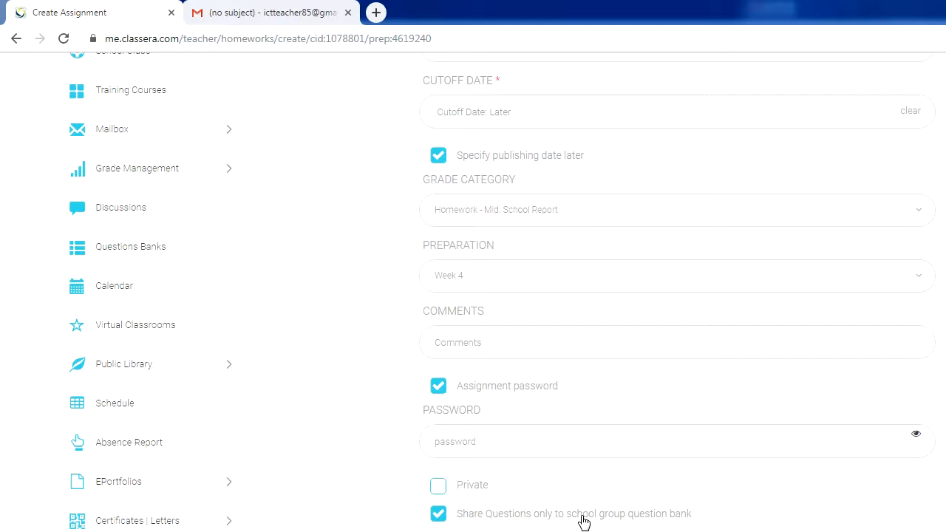
left_click(439, 488)
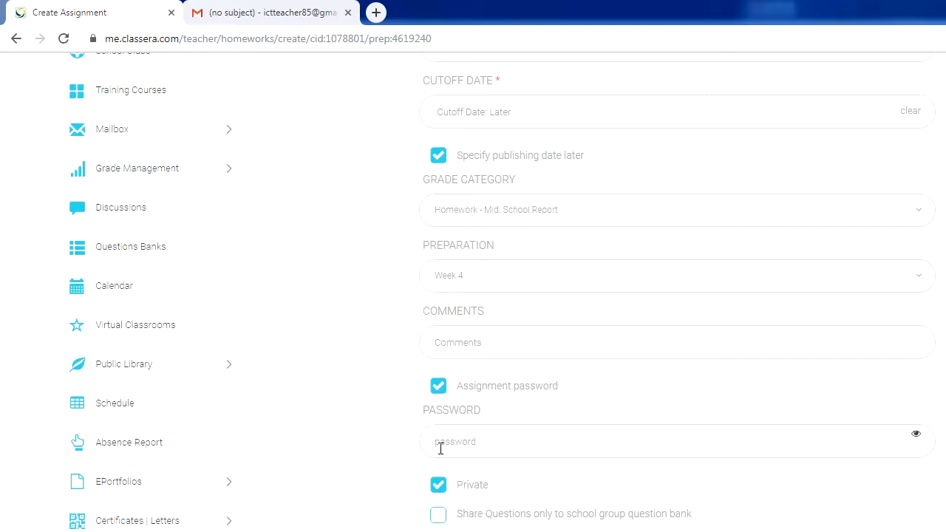
left_click(439, 387)
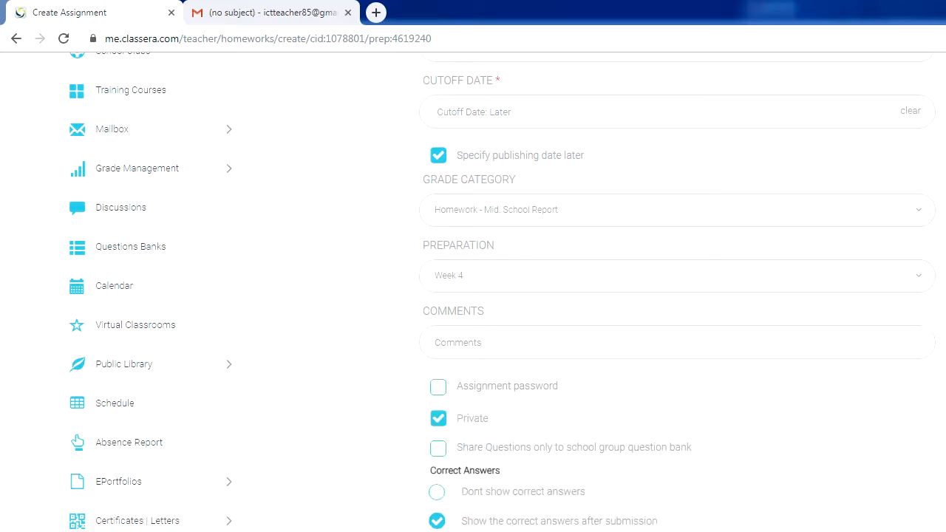
- Choose not to show correct answers, and allow multiple submissions up to 1
scroll(624, 259, "down", 3)
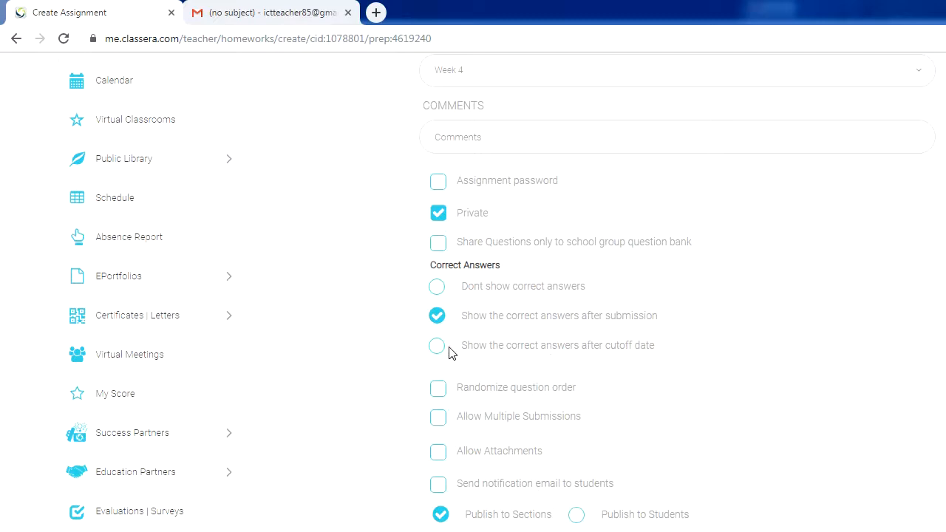
left_click(491, 294)
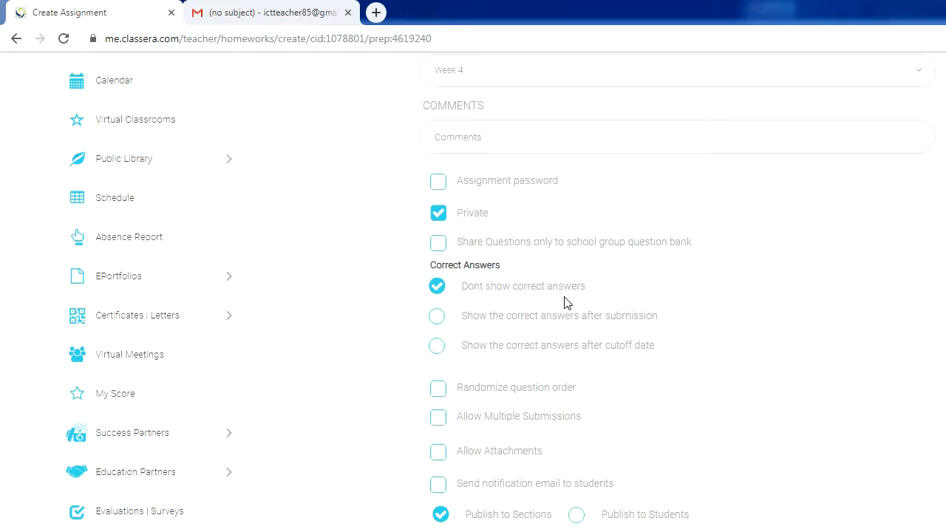
scroll(564, 302, "down", 2)
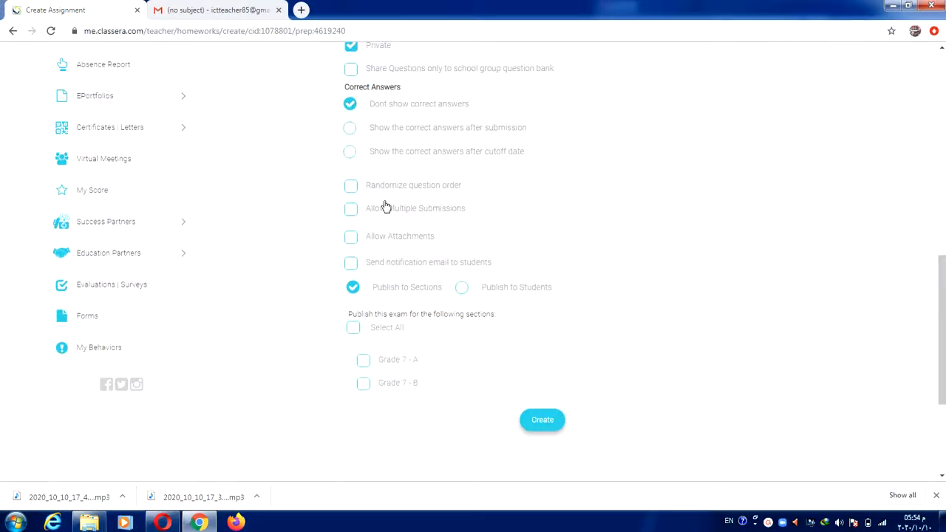
left_click(447, 214)
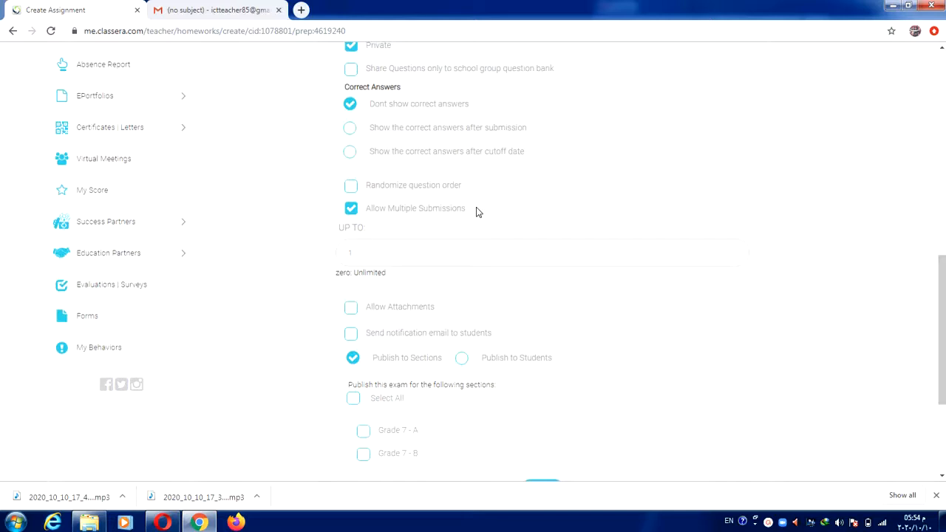
left_click(427, 253)
key("BackSpace")
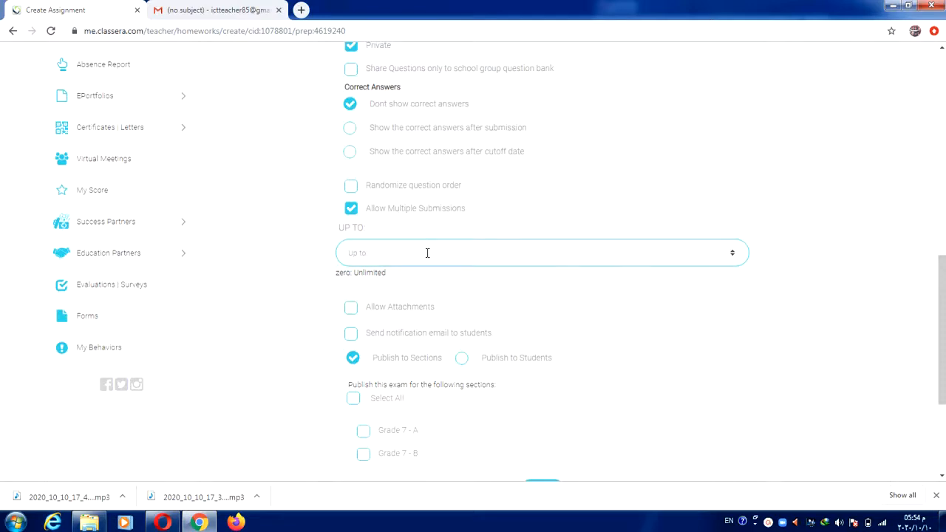
type("00")
key("BackSpace")
type("1")
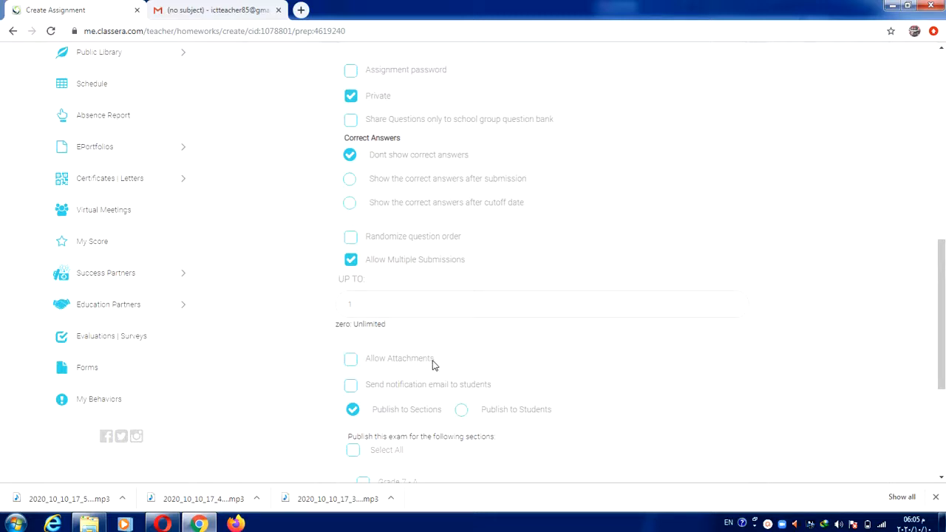
- Allow attachments with a mark of 5 and enable the notification email to students
left_click(390, 368)
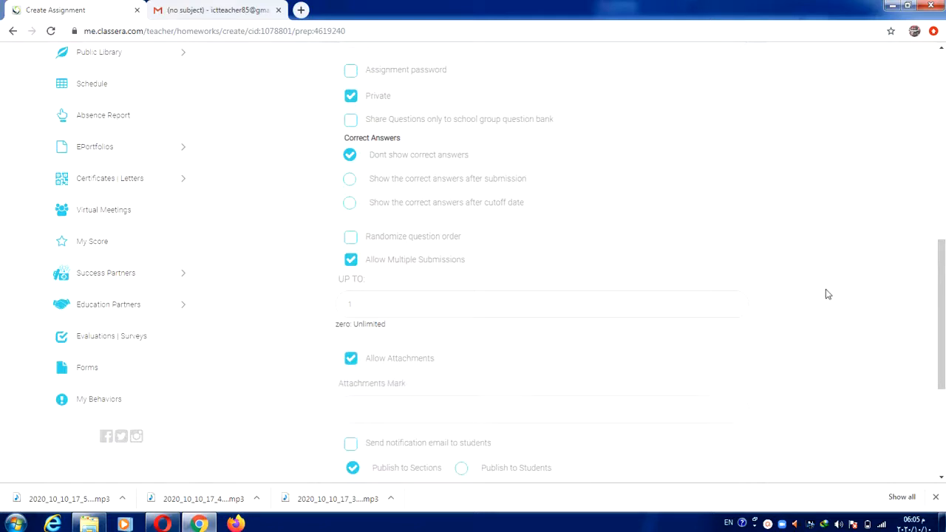
left_click_drag(943, 316, 944, 351)
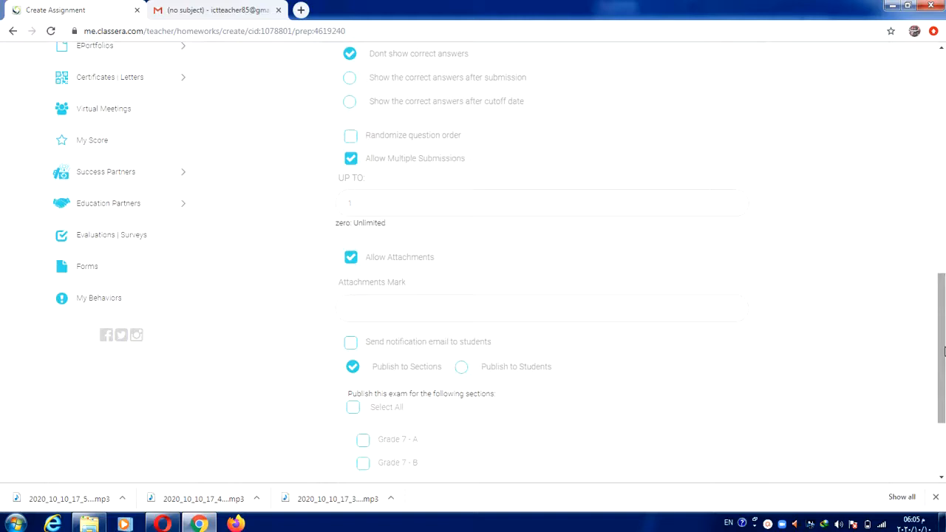
left_click(648, 318)
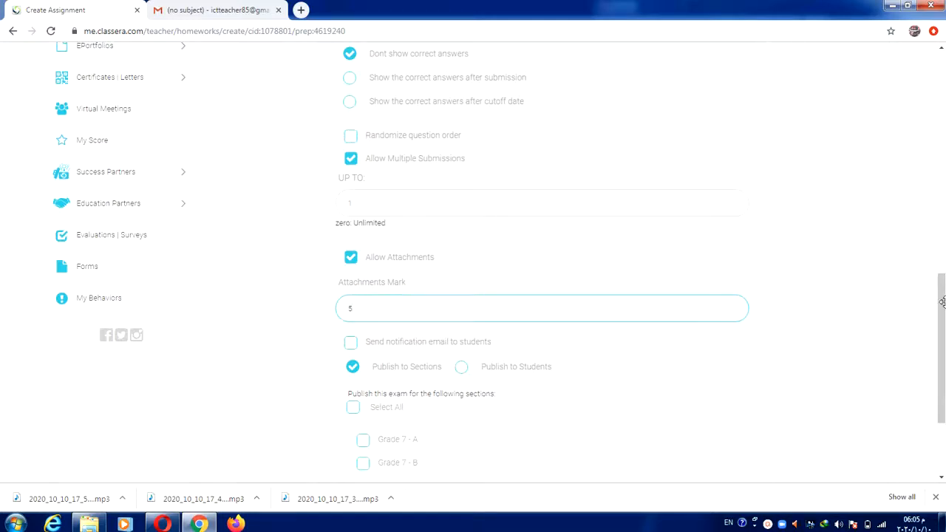
left_click_drag(943, 306, 945, 344)
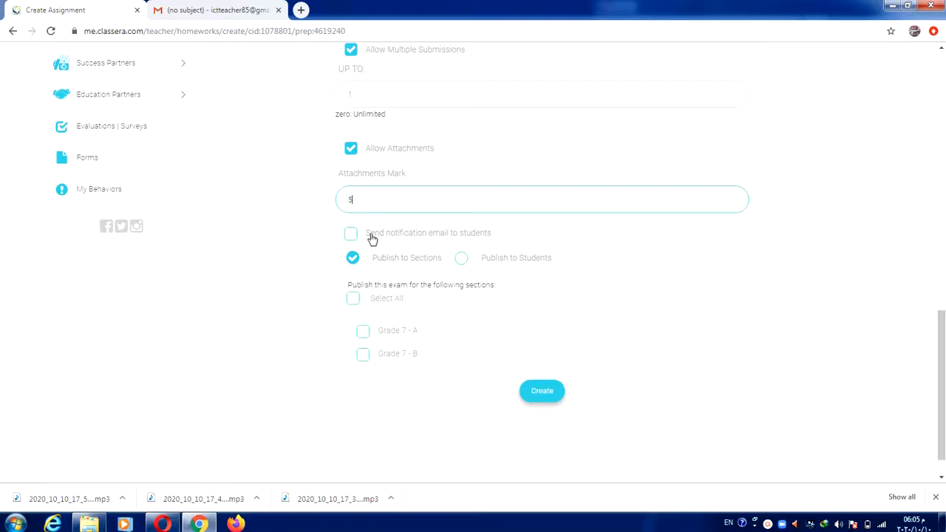
left_click(470, 238)
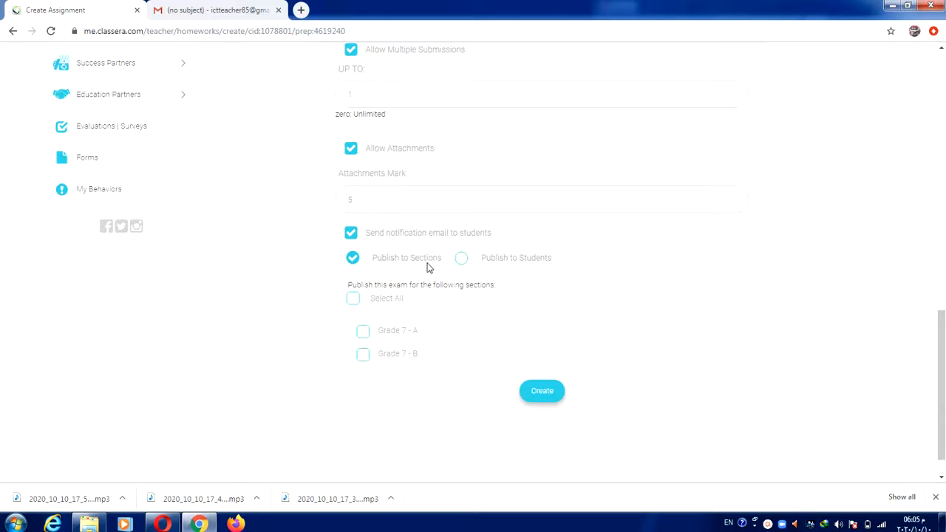
- Try selecting all sections and publishing to students of Grade 7 A and B, and return to publishing to sections
left_click(377, 300)
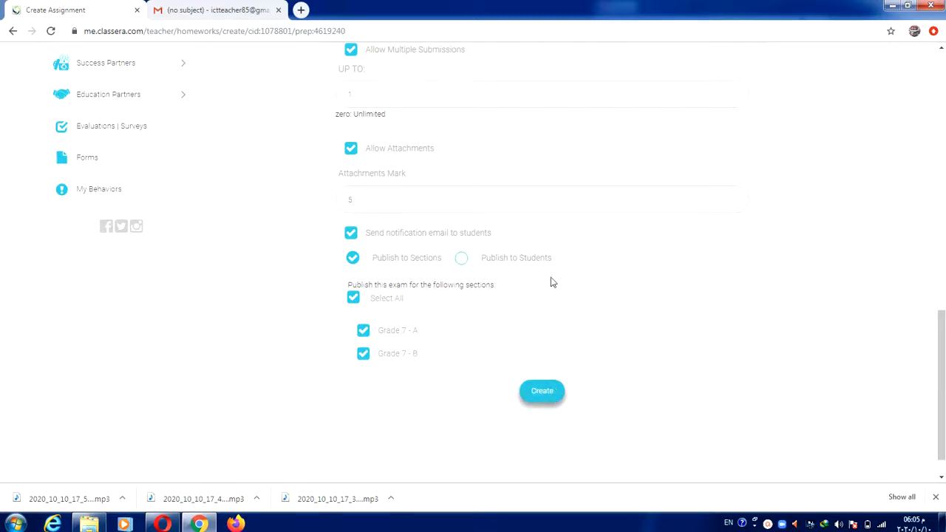
left_click(530, 264)
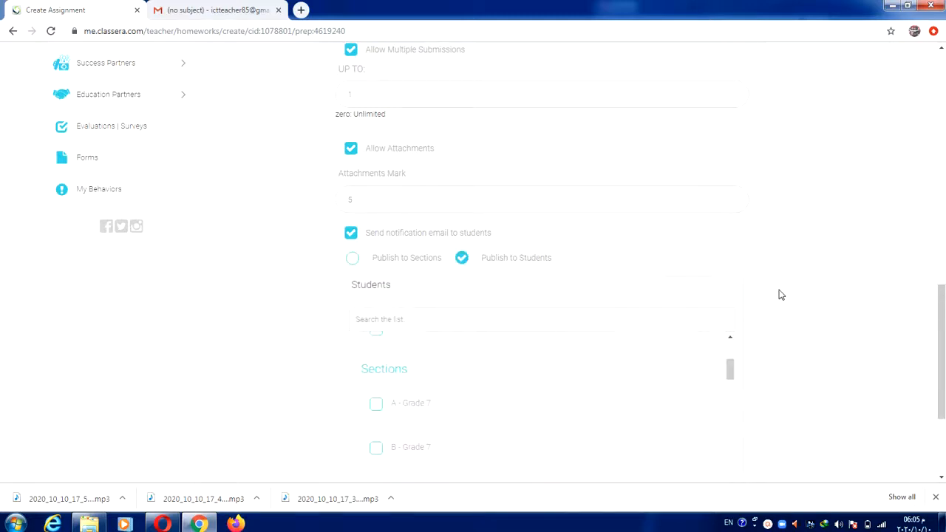
left_click_drag(944, 319, 943, 371)
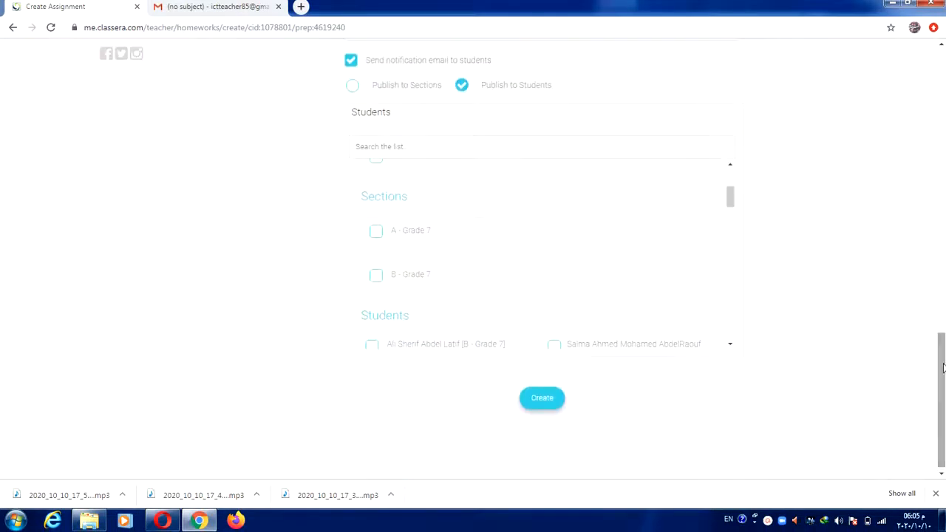
left_click(417, 235)
left_click(414, 281)
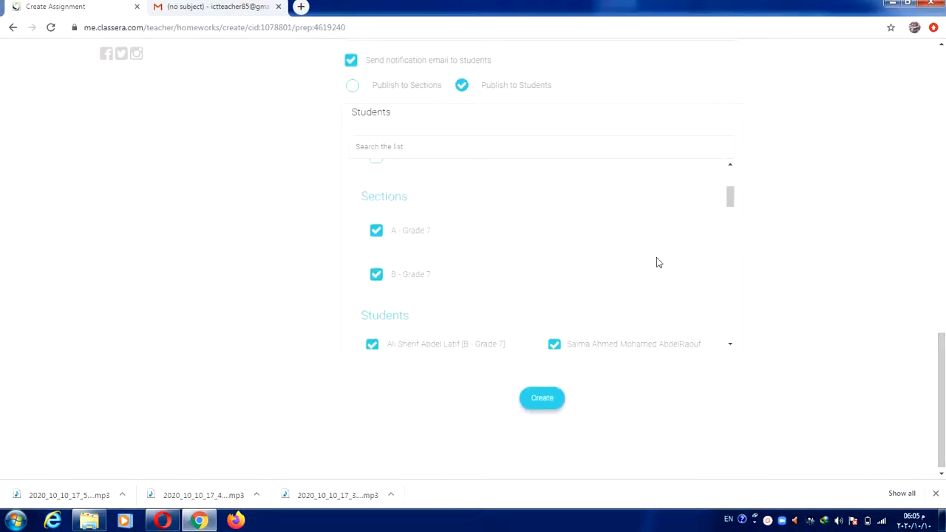
left_click(389, 86)
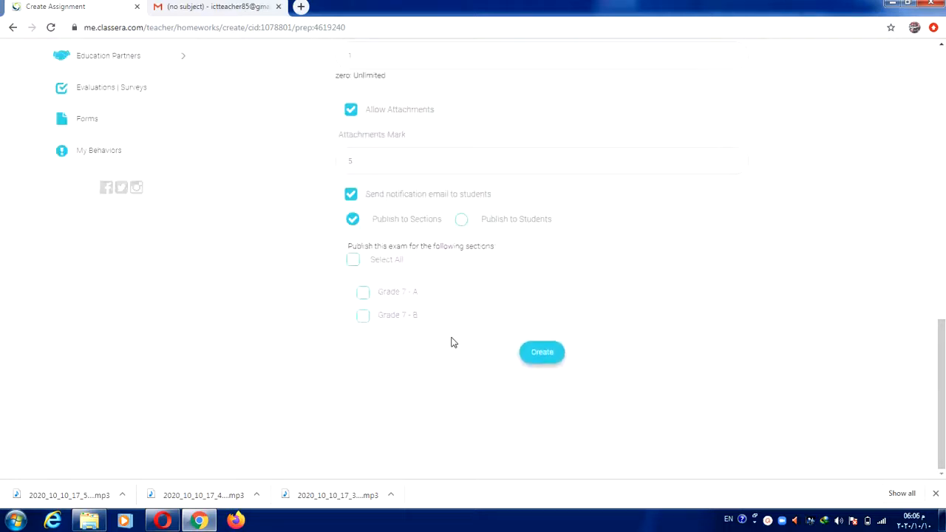
- Select all sections for publishing the assignment, and exclude Grade 7 - B
left_click(353, 266)
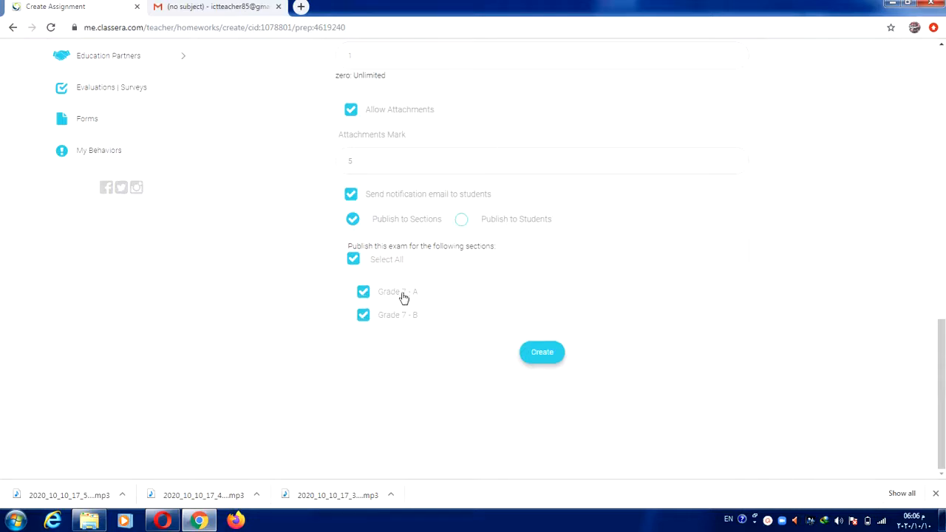
left_click(363, 317)
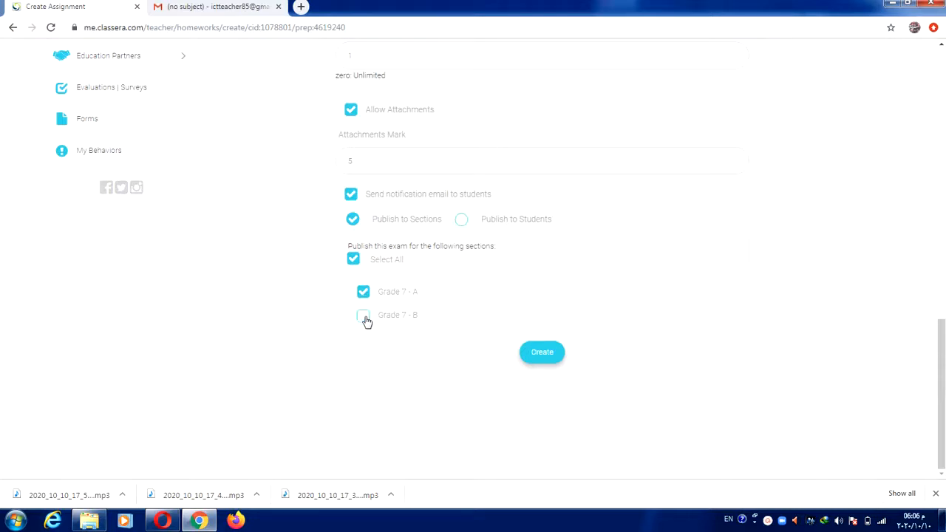
- Create the assignment with the entered settings and look through the question types available for a new question
left_click(542, 354)
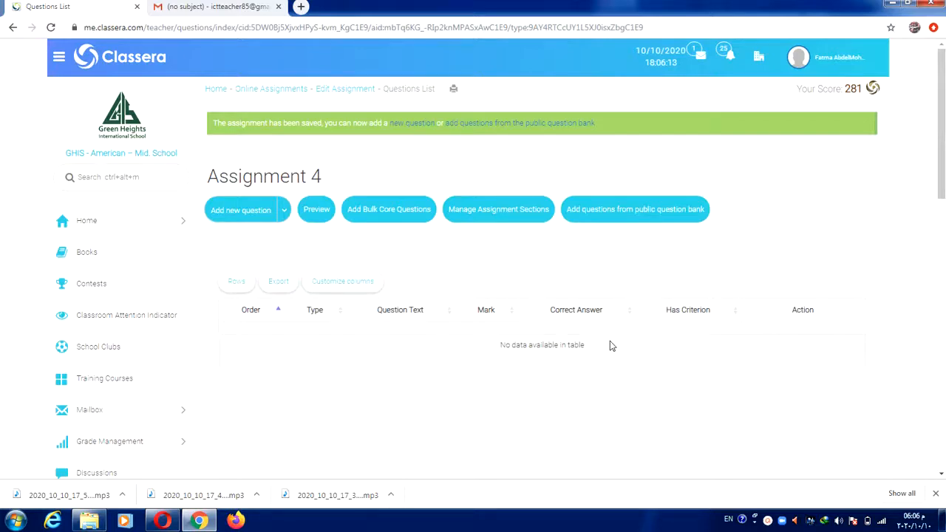
left_click_drag(944, 153, 944, 170)
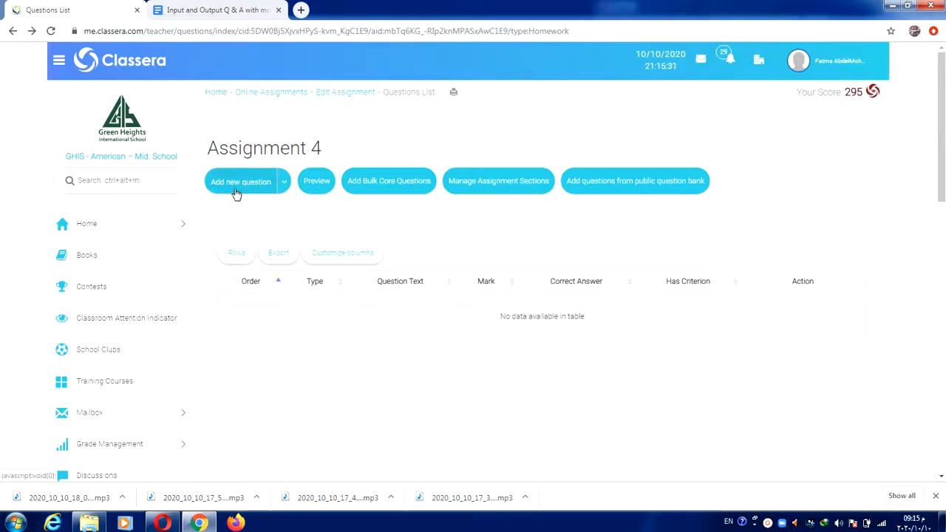
left_click(285, 185)
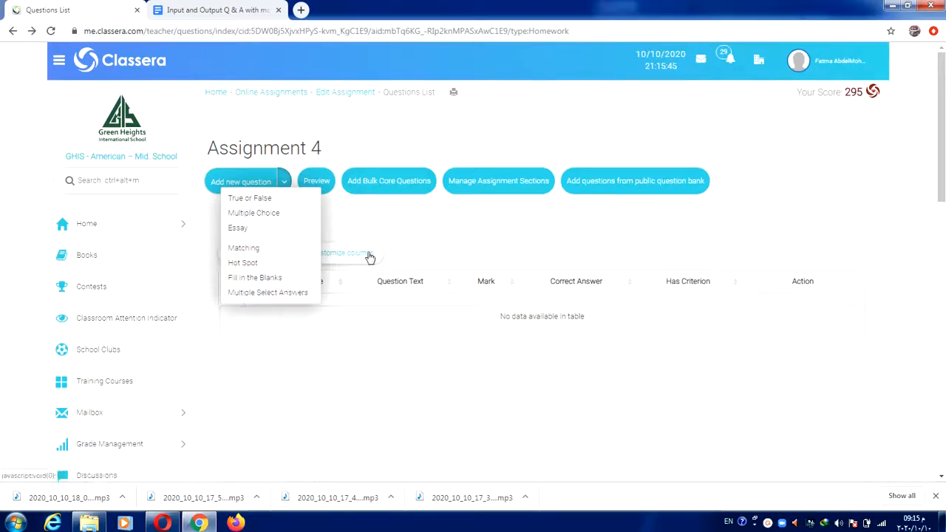
left_click(393, 223)
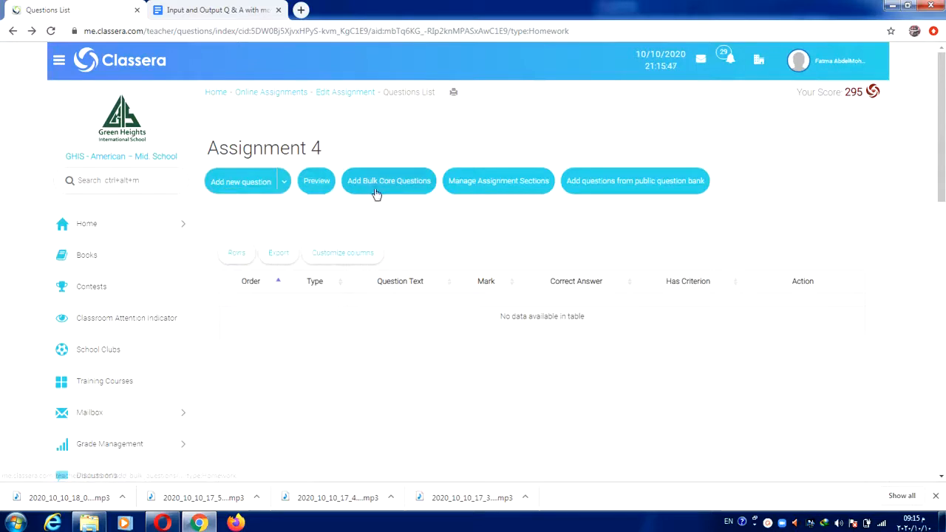
- Add a multiple-choice row to the bulk core questions and copy its text "A device that could be used as an input & output device" from the Google Docs document
left_click(412, 191)
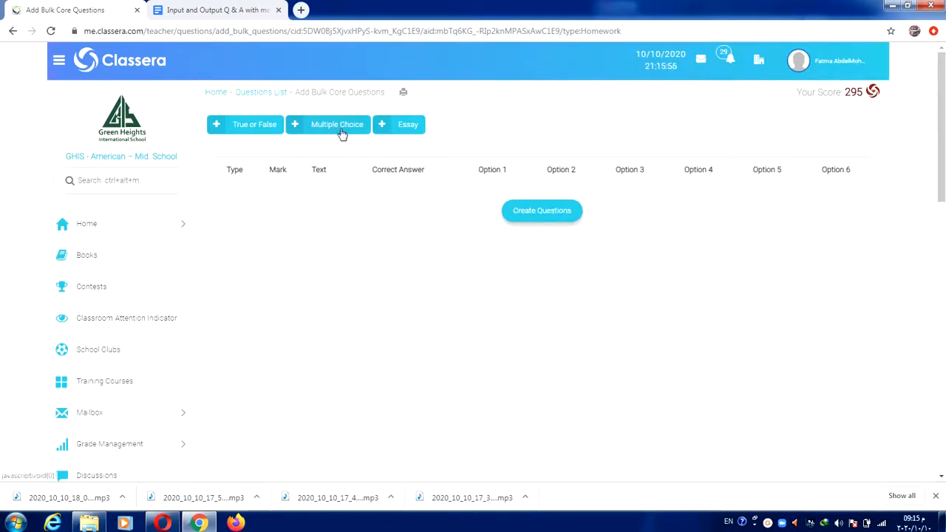
left_click(346, 132)
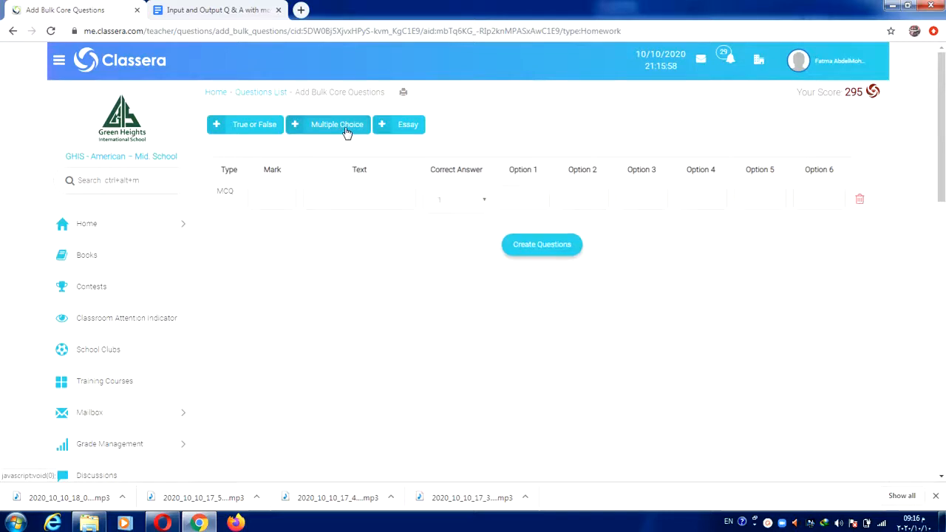
left_click(218, 9)
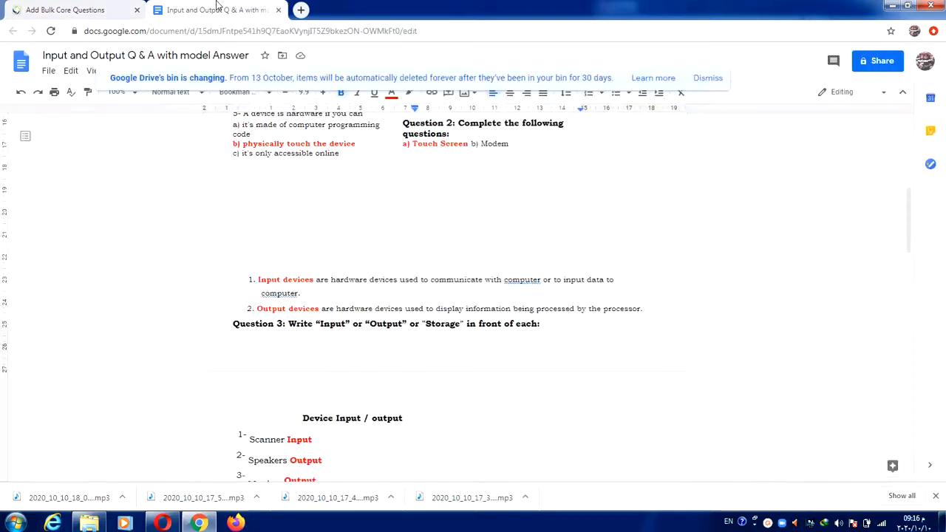
left_click_drag(908, 237, 908, 211)
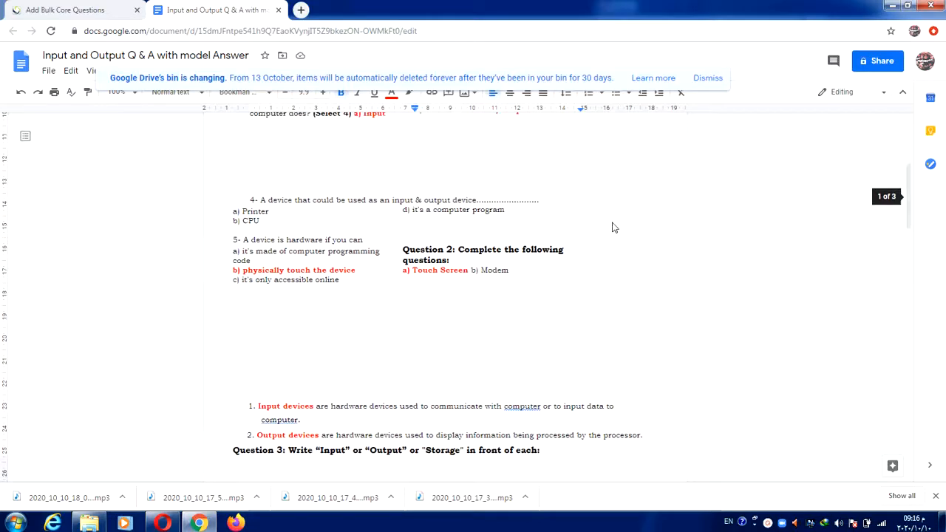
left_click_drag(555, 200, 262, 195)
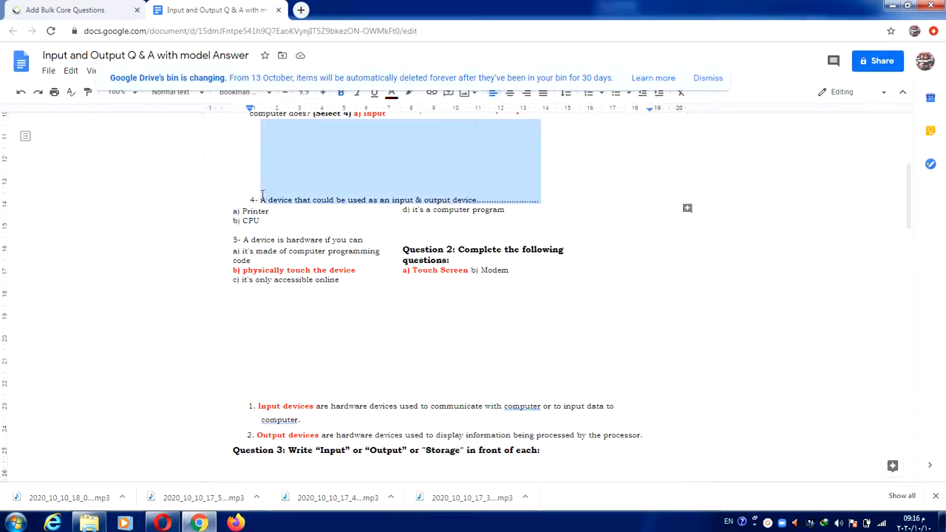
left_click(52, 9)
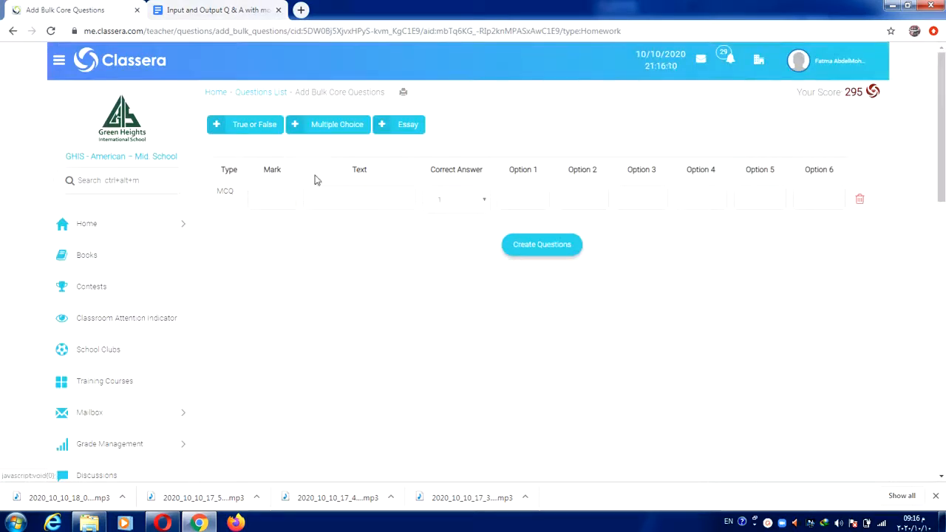
left_click(328, 193)
key("ctrl+v")
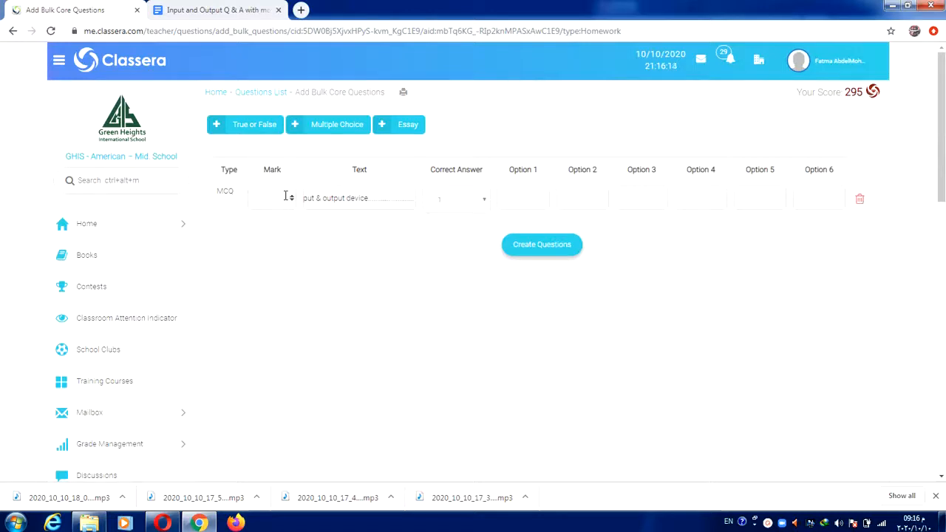
- Give the multiple-choice question a mark of 1, options Printer, CPU, it's a computer program and touch screen, and correct answer 4
left_click(282, 196)
left_click(273, 214)
type("1")
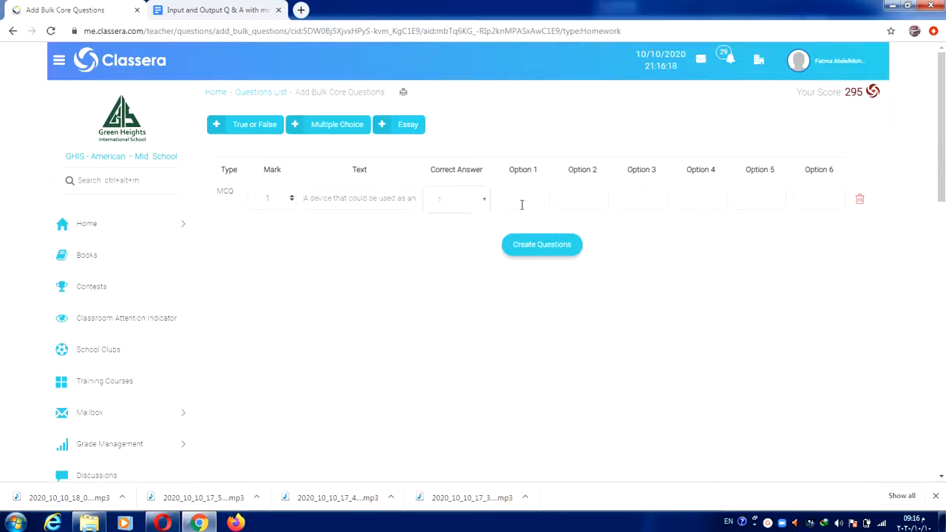
left_click(522, 204)
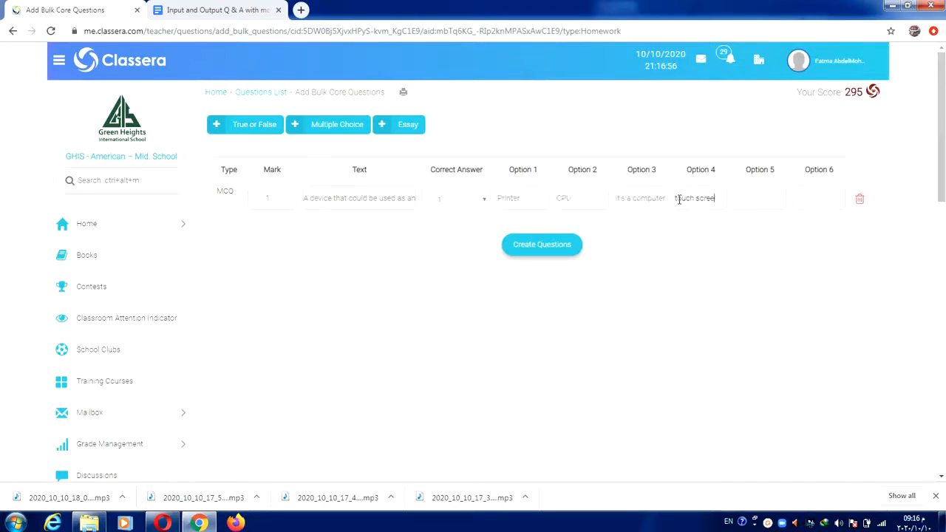
type("n")
left_click(479, 198)
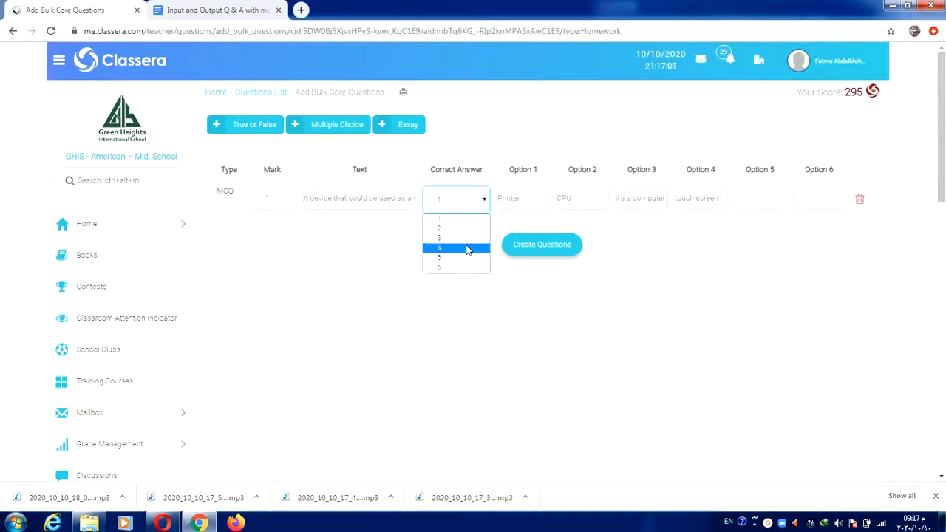
left_click(467, 249)
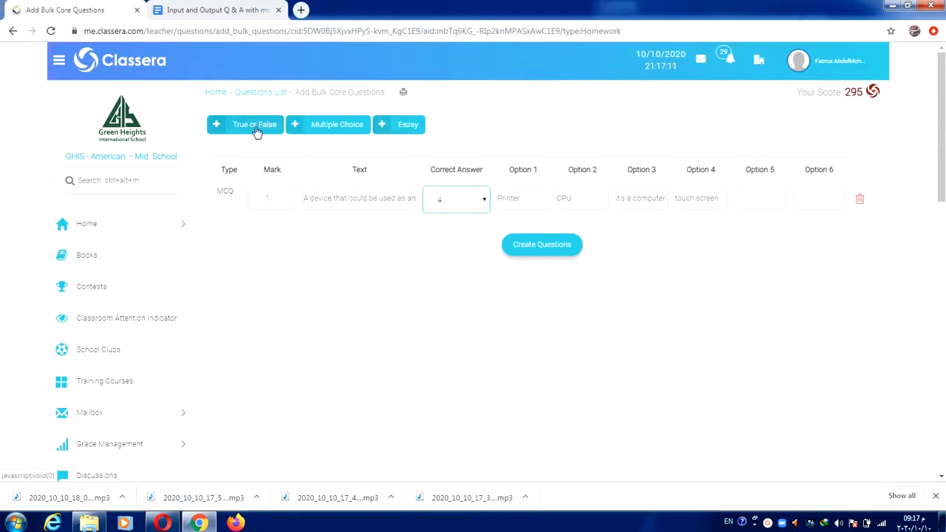
- Add a true-or-false question "Mouse is an output device" with a mark of 1 and the correct answer False
left_click(258, 130)
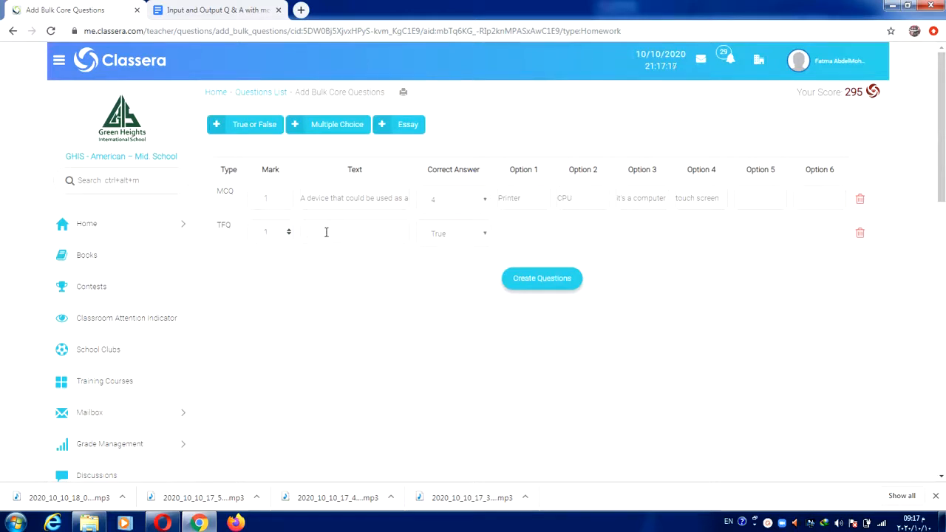
left_click(326, 232)
type("Mouse is an output device")
left_click(450, 235)
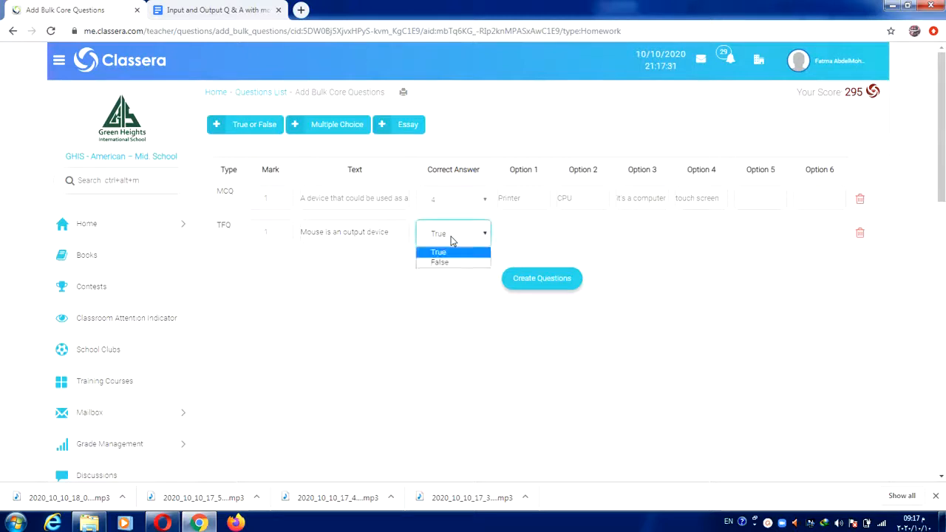
left_click(446, 263)
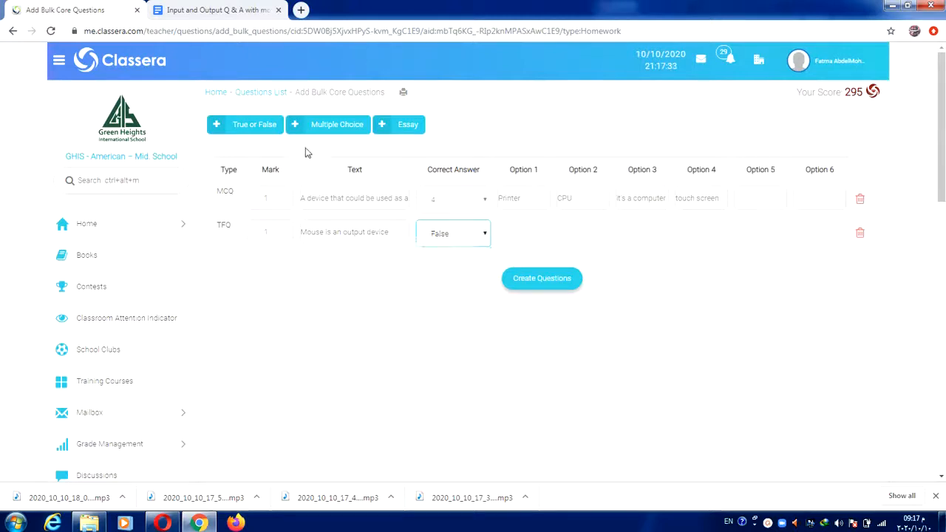
- Add an essay question with a mark of 3 and the text "Write down different output devices"
left_click(403, 127)
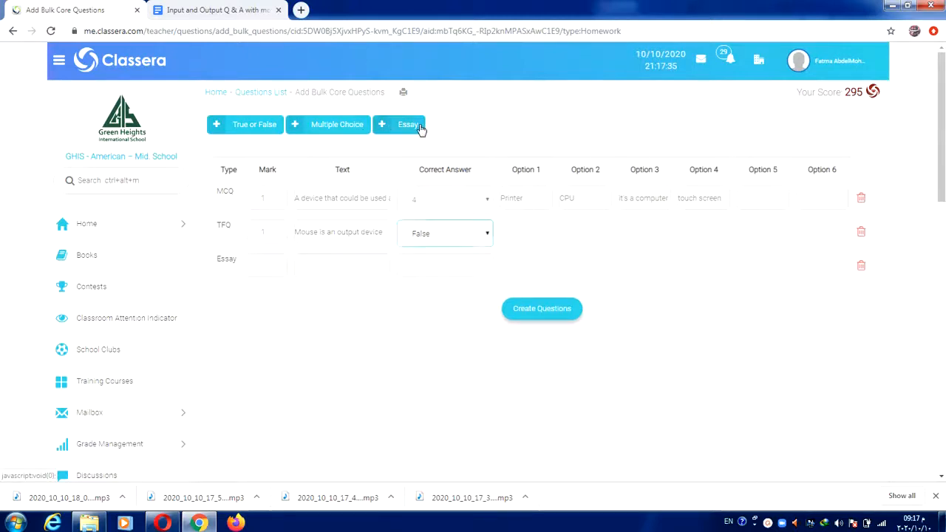
left_click(268, 267)
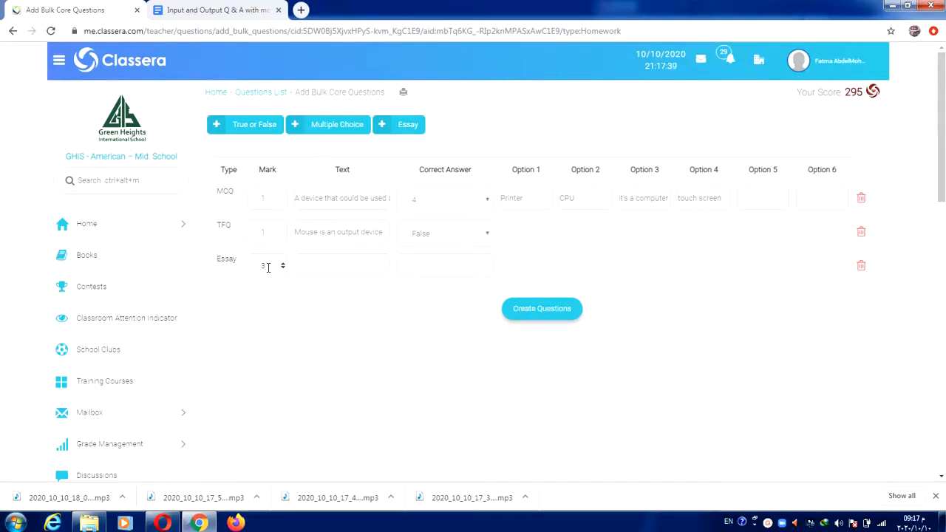
left_click(311, 273)
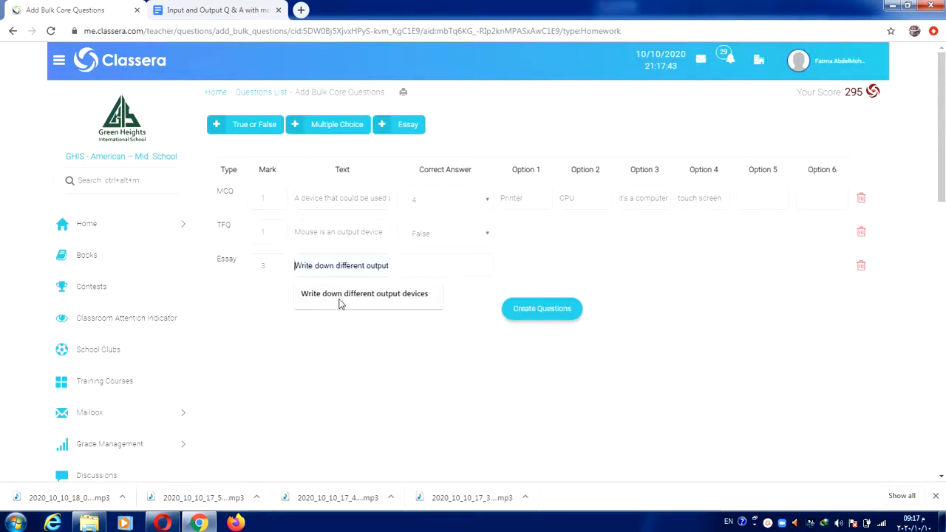
left_click(416, 302)
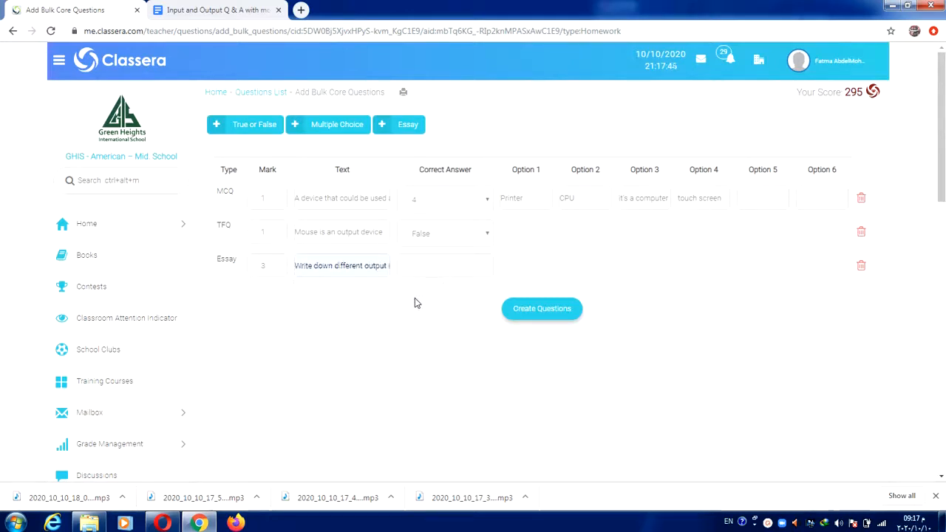
- Fill in the essay question's correct answer as "Answer will be corrected by the teacher"
left_click(462, 265)
type("Answer will be corr")
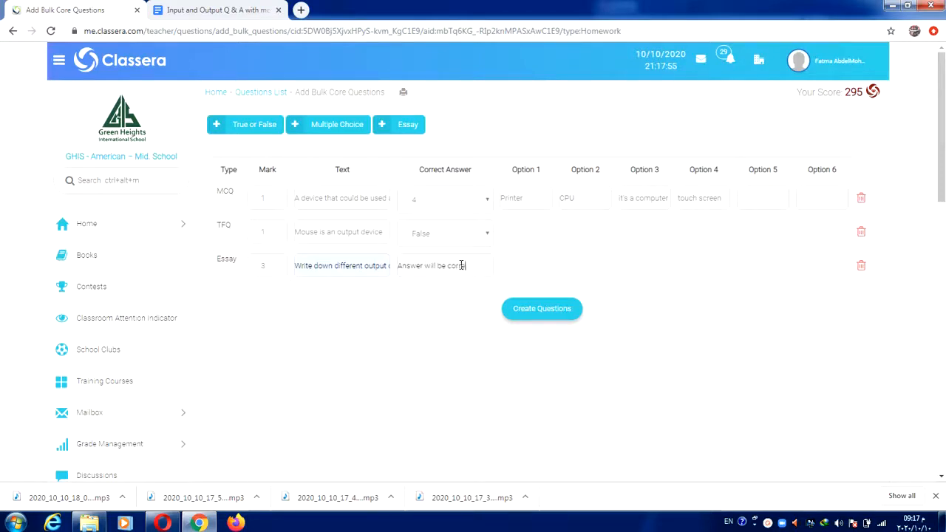
type("ected by the teacher")
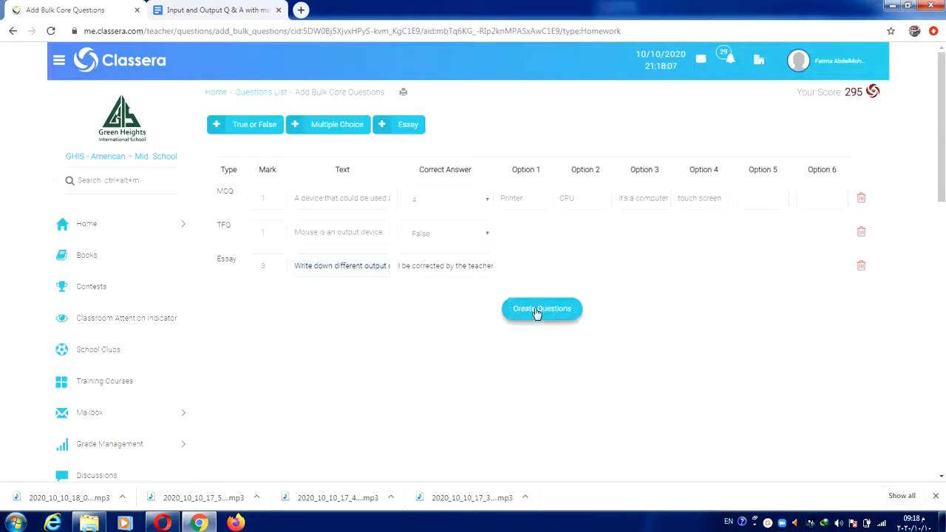
- Clear the essay question's correct answer and try to create the questions without it
key("ctrl+a")
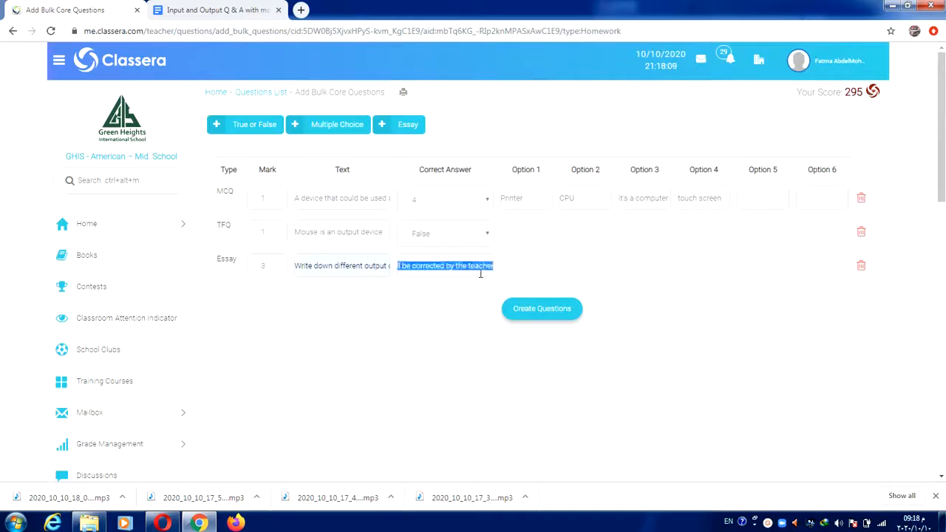
key("BackSpace")
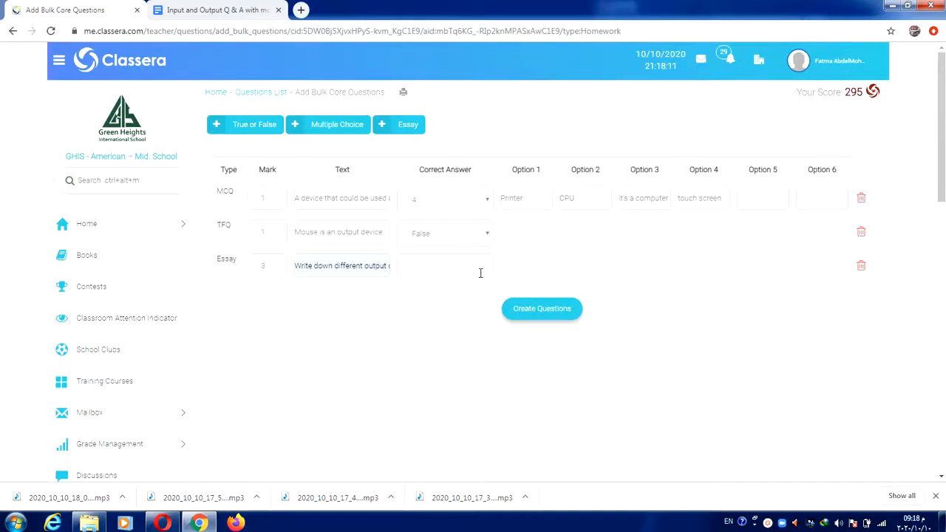
left_click(546, 312)
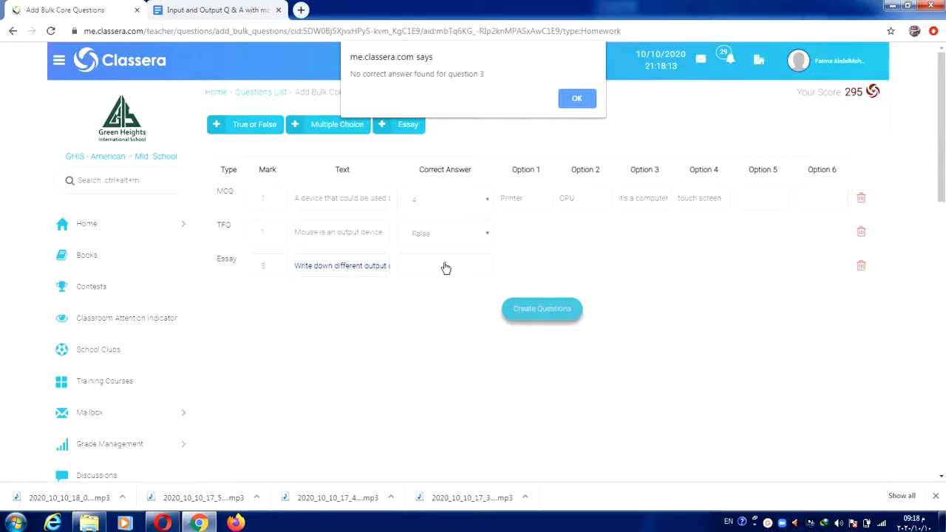
left_click(579, 95)
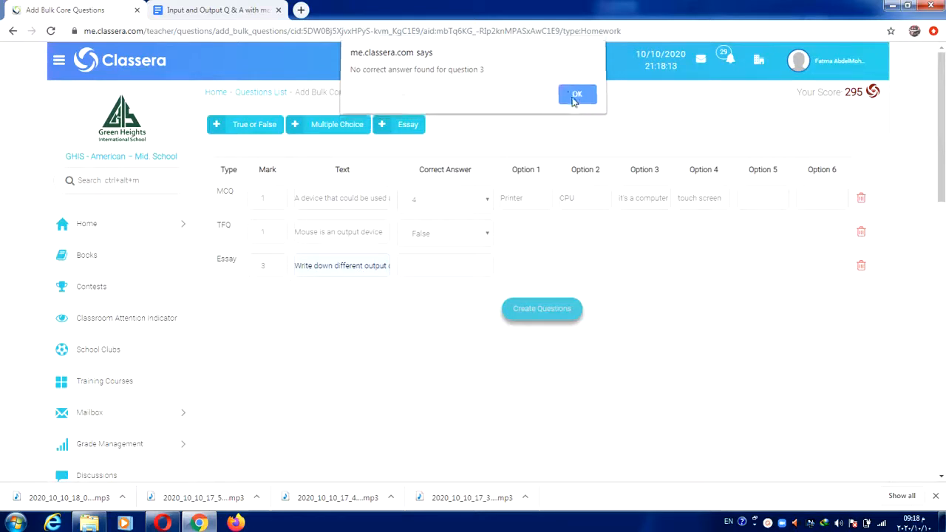
- Enter "Answer will be corrected by the teacher" as the essay's correct answer and create the three bulk questions
left_click(443, 270)
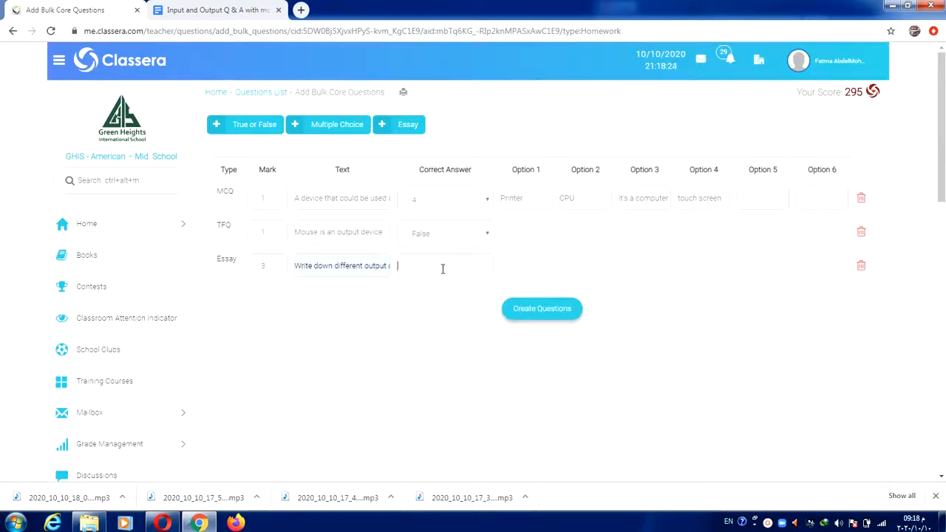
type("Will be corrected by the teacher")
left_click(542, 318)
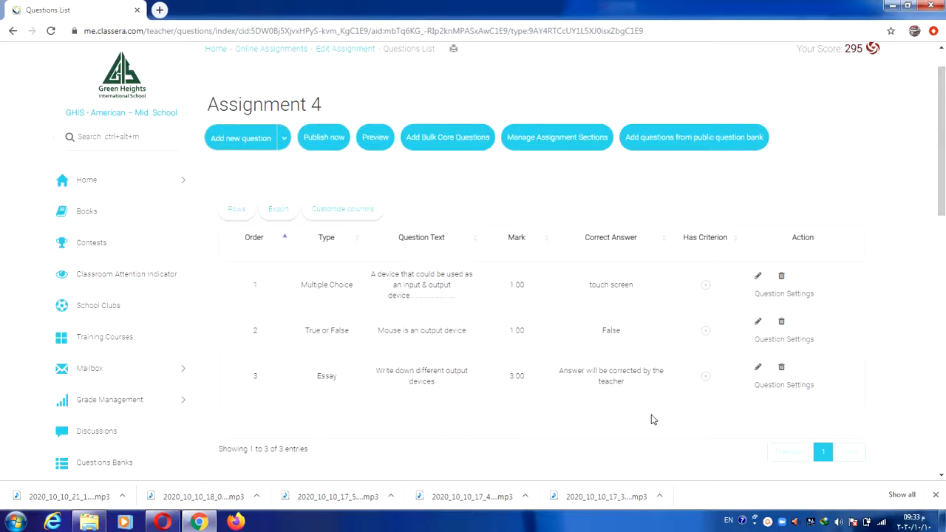
- Preview Assignment 4 and check how its questions and options are displayed
left_click(376, 145)
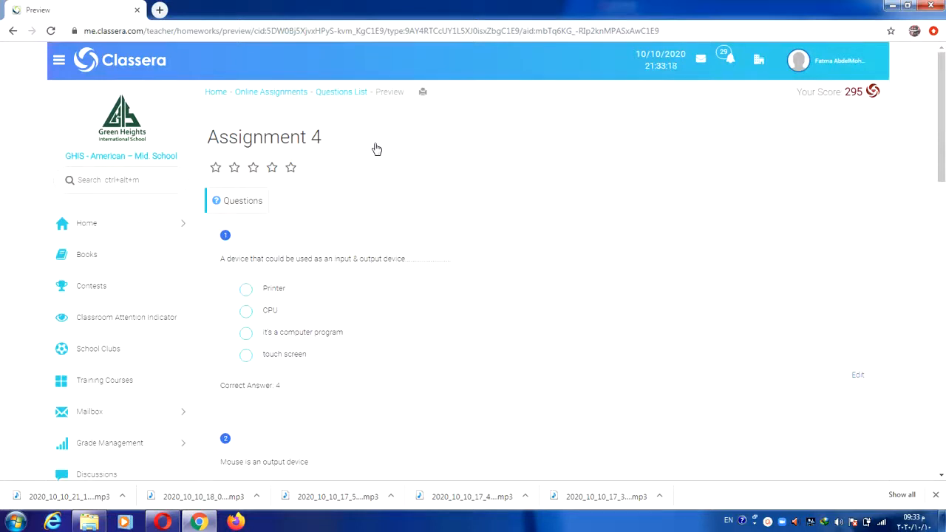
mouse_move(943, 83)
left_mouse_down()
mouse_move(943, 156)
mouse_move(944, 92)
left_mouse_up()
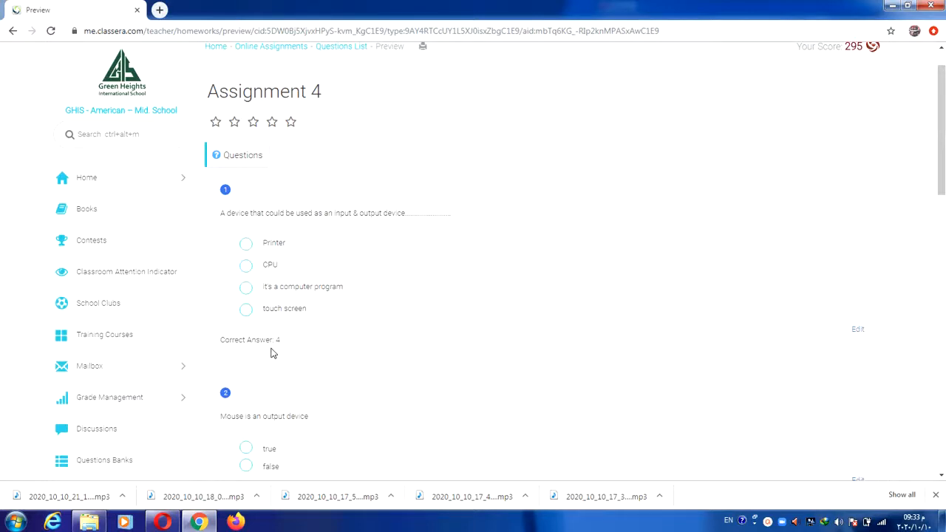
- Open the first question's edit form from the preview, and return to the assignment's questions list
left_click(856, 337)
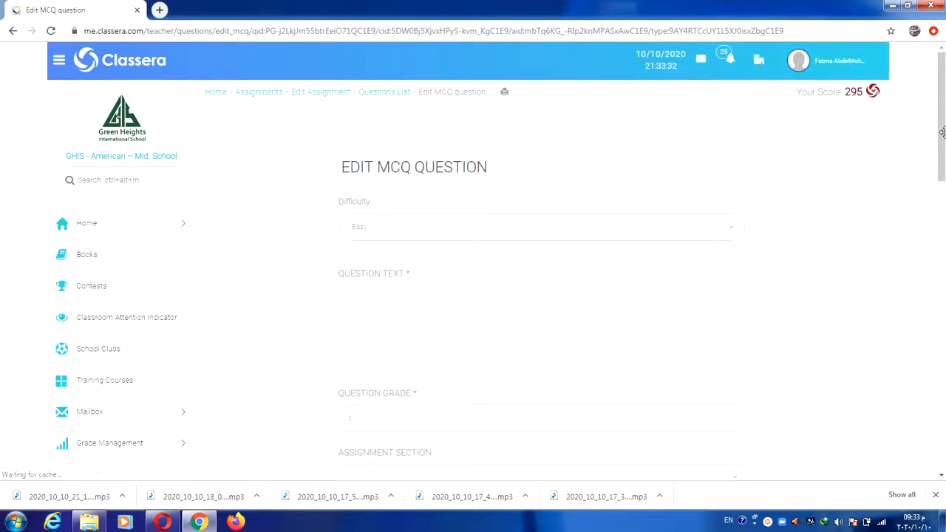
left_click_drag(942, 128, 933, 74)
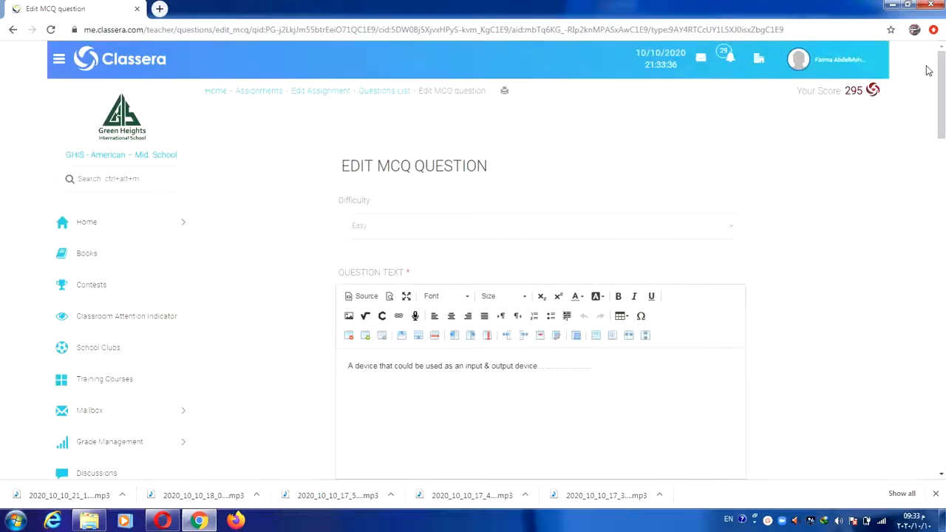
left_click(384, 91)
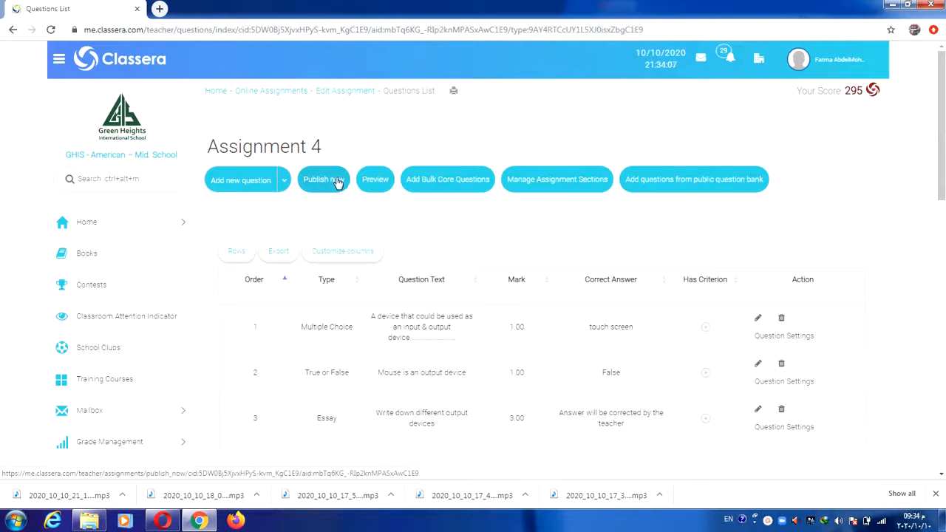
- Browse the assignments in the public question bank for adding questions, and return to Assignment 4's questions list
left_click(729, 190)
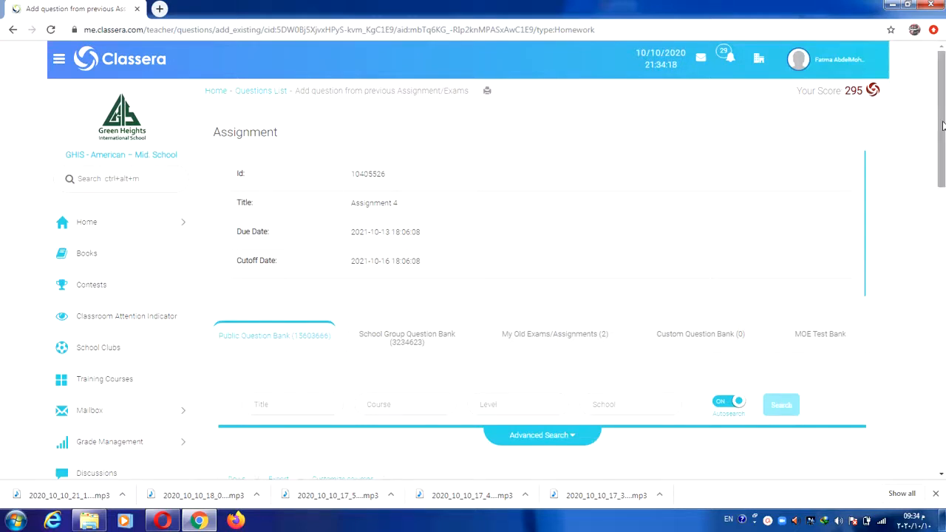
left_click_drag(942, 125, 942, 235)
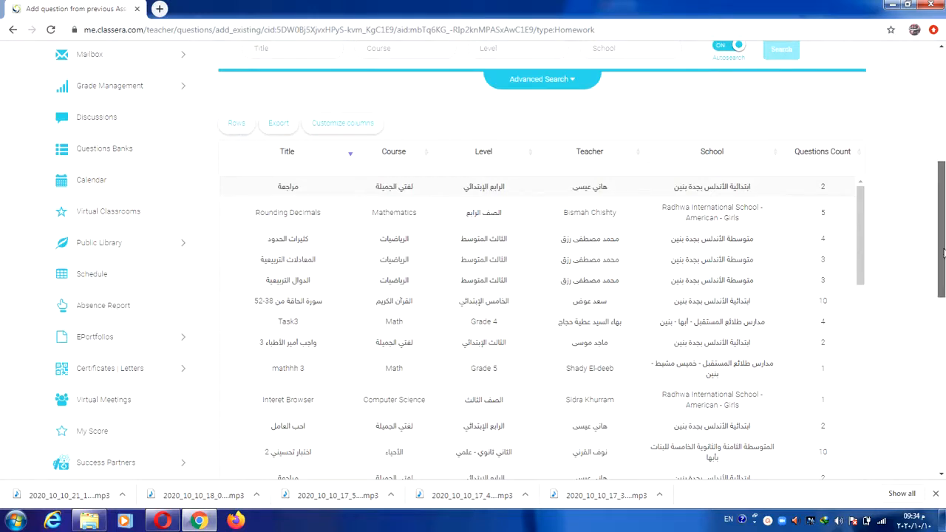
left_click_drag(944, 252, 936, 222)
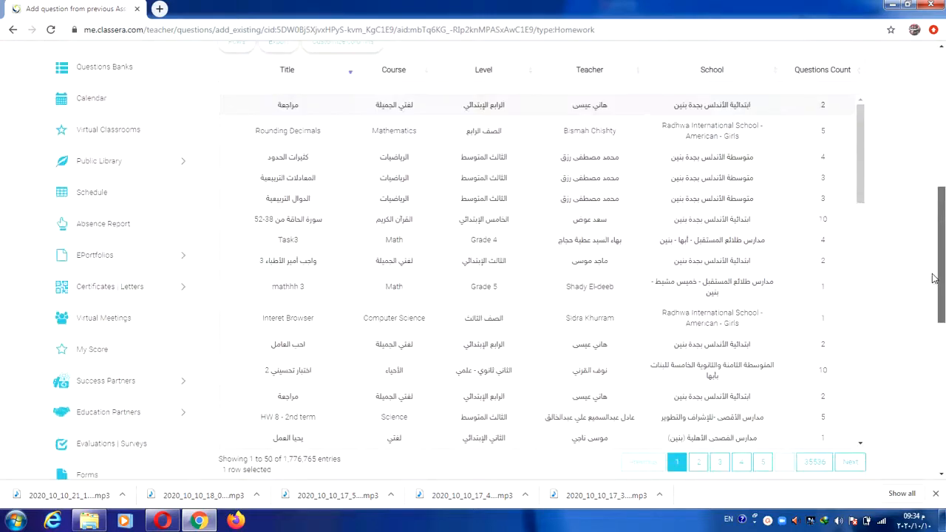
left_click(728, 156)
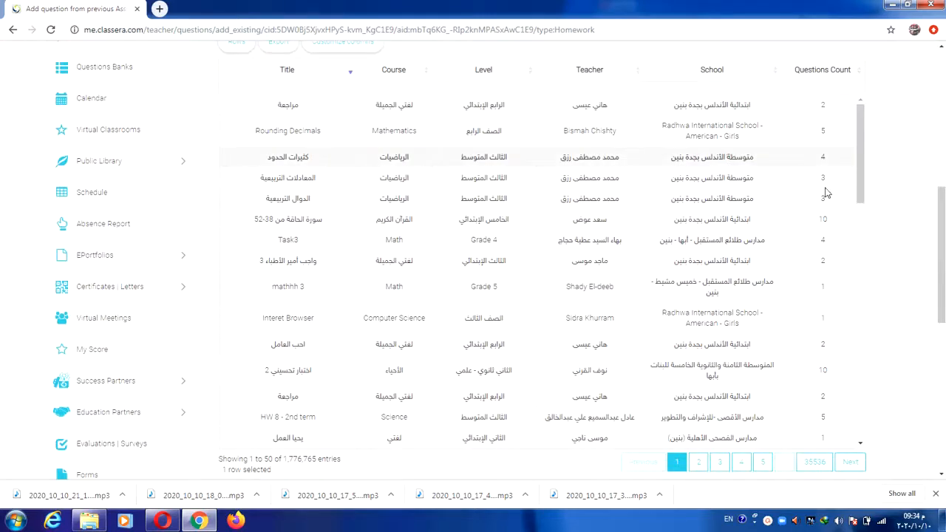
left_click_drag(942, 222, 942, 360)
left_click(12, 30)
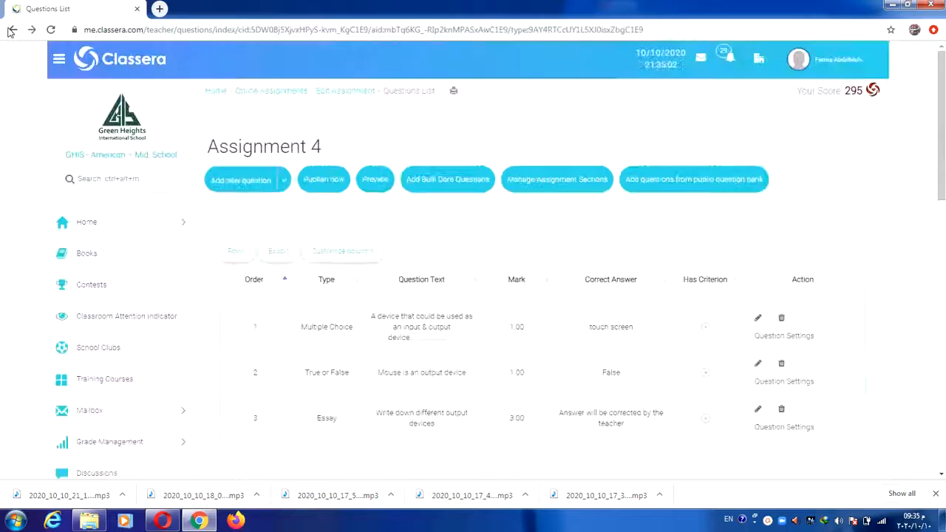
left_click(343, 92)
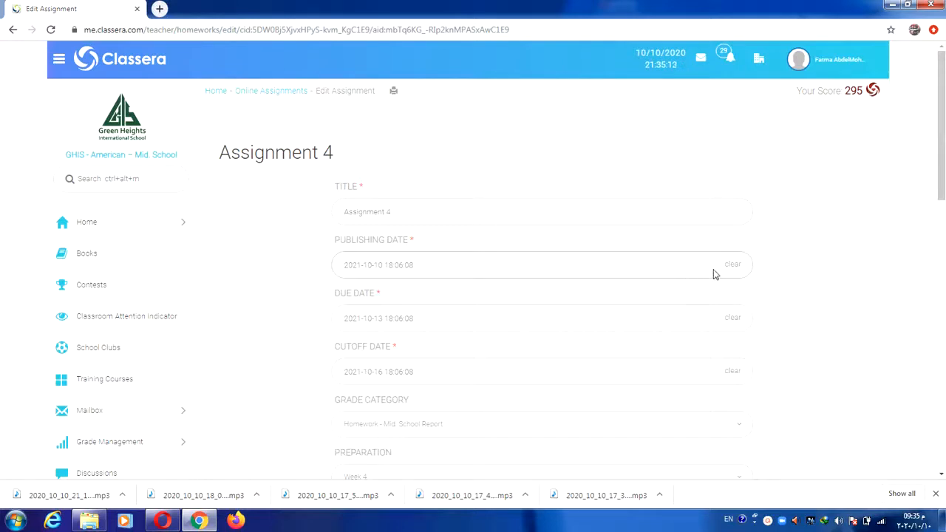
left_click(684, 261)
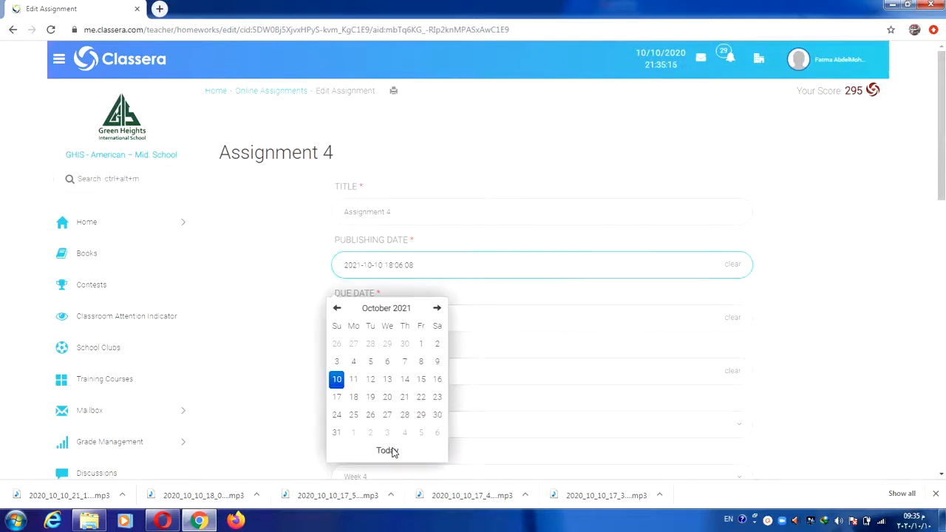
left_click(355, 380)
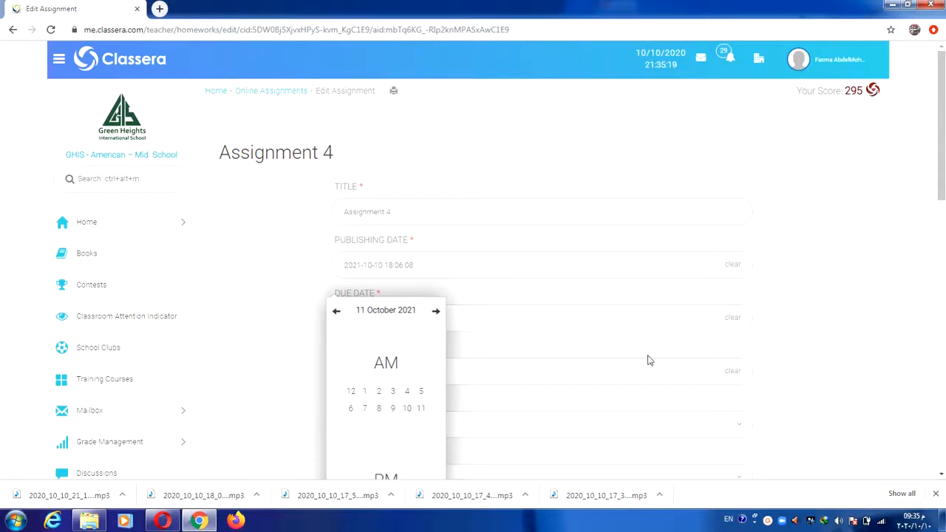
scroll(648, 360, "down", 2)
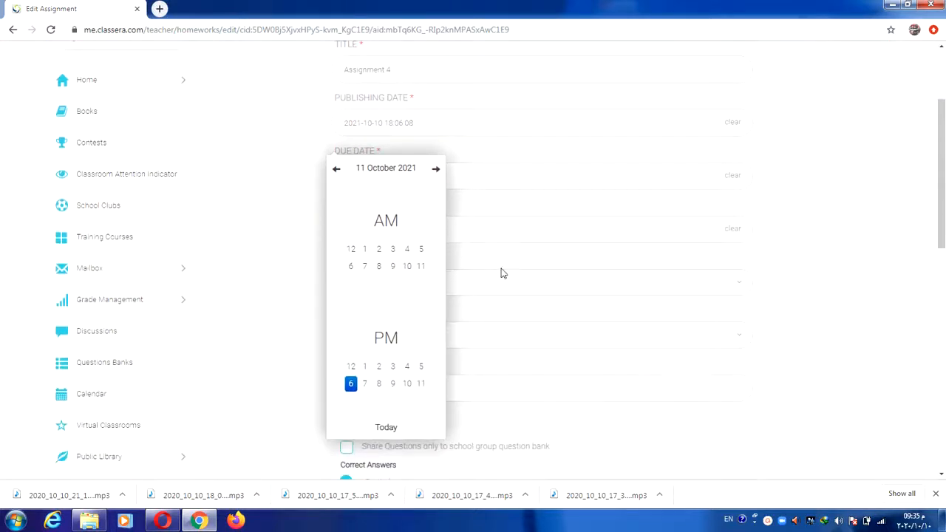
left_click(395, 267)
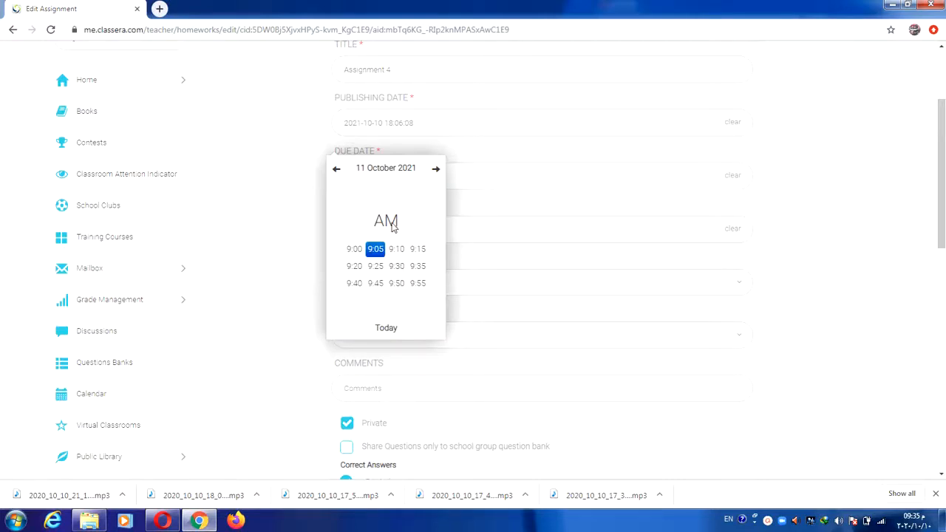
left_click(396, 267)
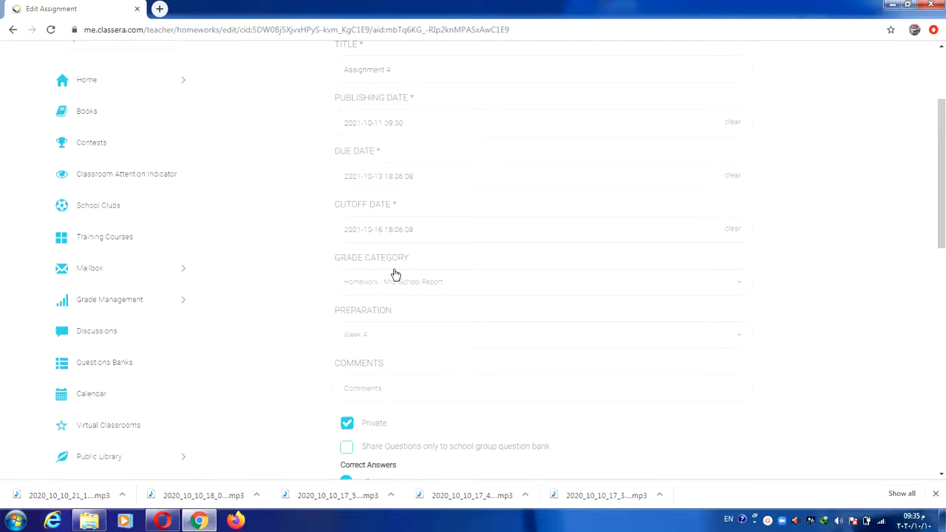
left_click(424, 177)
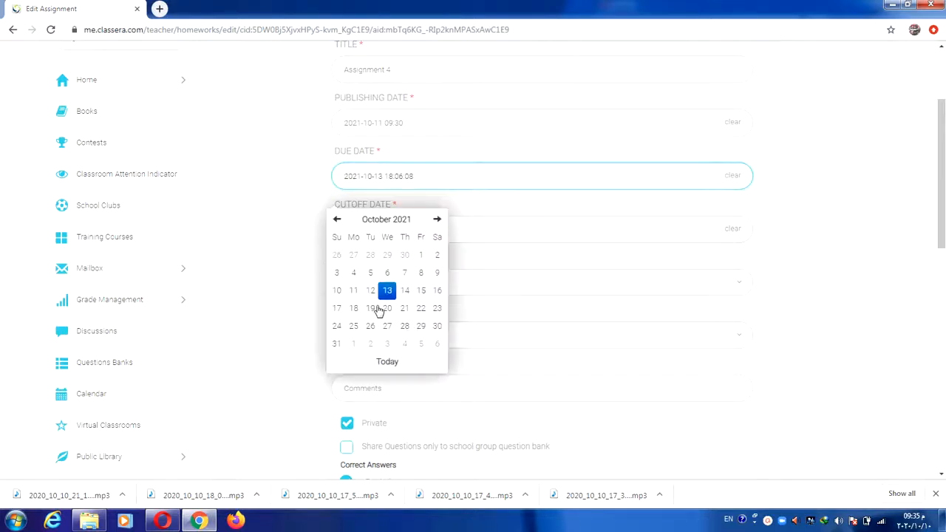
left_click(341, 309)
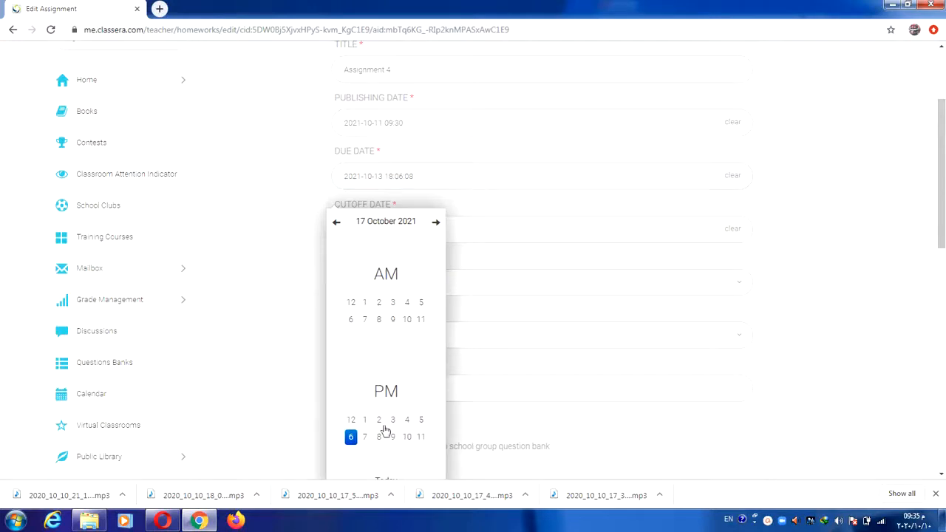
left_click(420, 437)
left_click(402, 339)
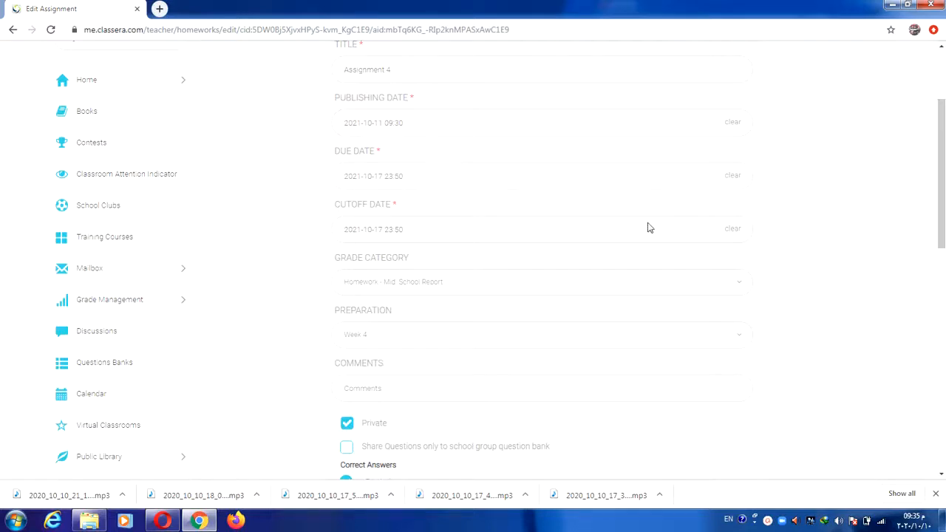
- Clear the assignment's cutoff date and try to approve the changes for section Grade 7 - A
left_click(733, 238)
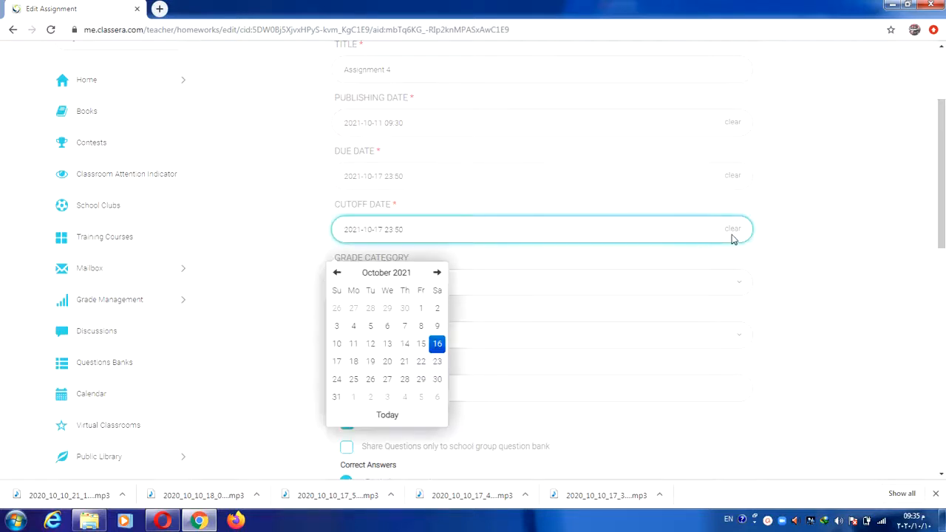
left_click(732, 230)
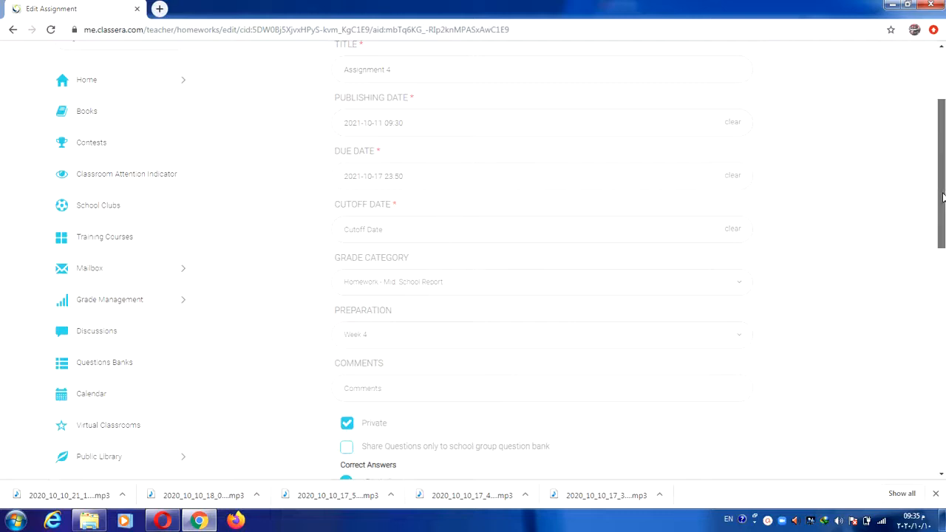
left_click_drag(943, 197, 943, 344)
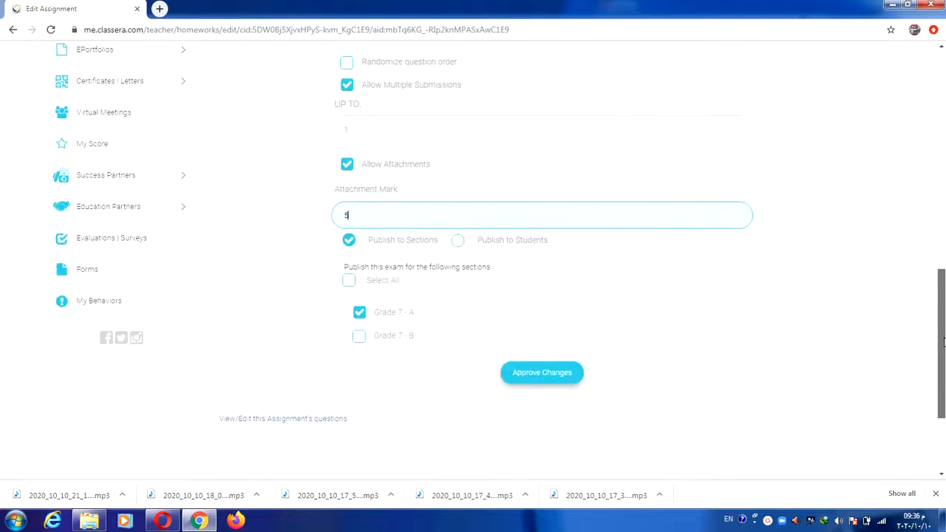
left_click(533, 367)
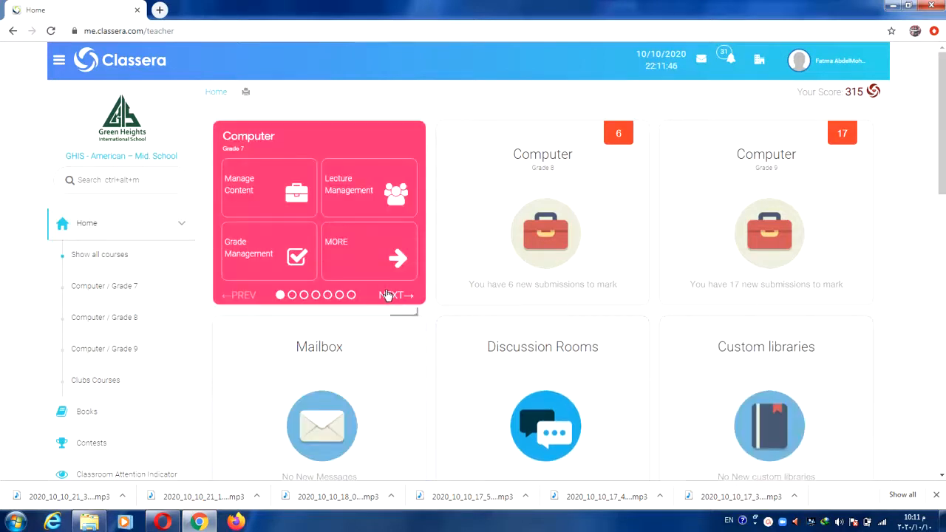
- Open the online assignments list of the Computer / Grade 7 course from the home page
mouse_move(313, 169)
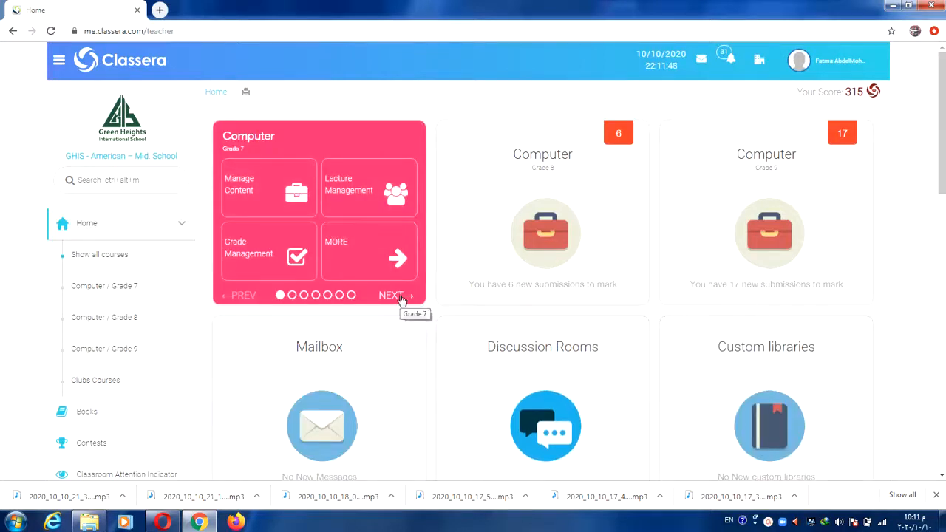
left_click(399, 298)
left_click(400, 297)
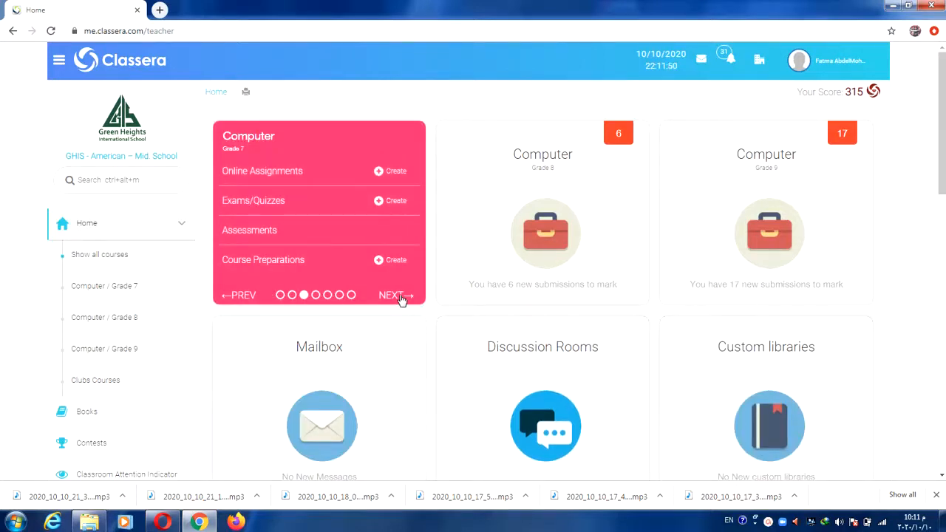
left_click(278, 172)
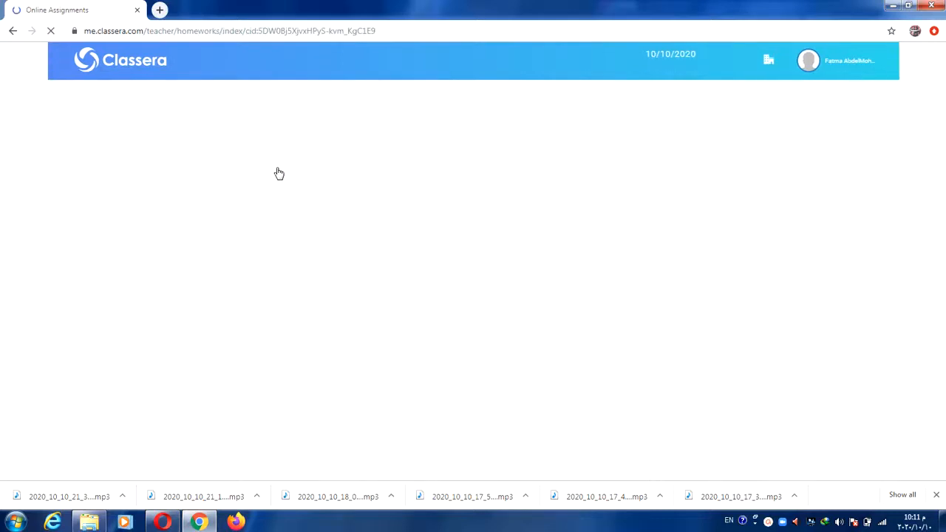
scroll(278, 170, "down", 1)
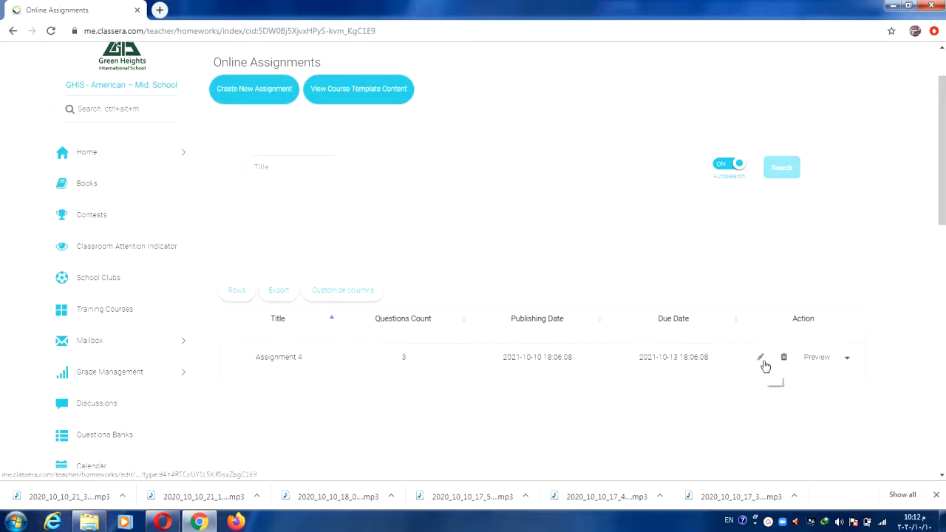
- Preview Assignment 4, review its three questions and solution file upload area, and return to the questions list
left_click(817, 359)
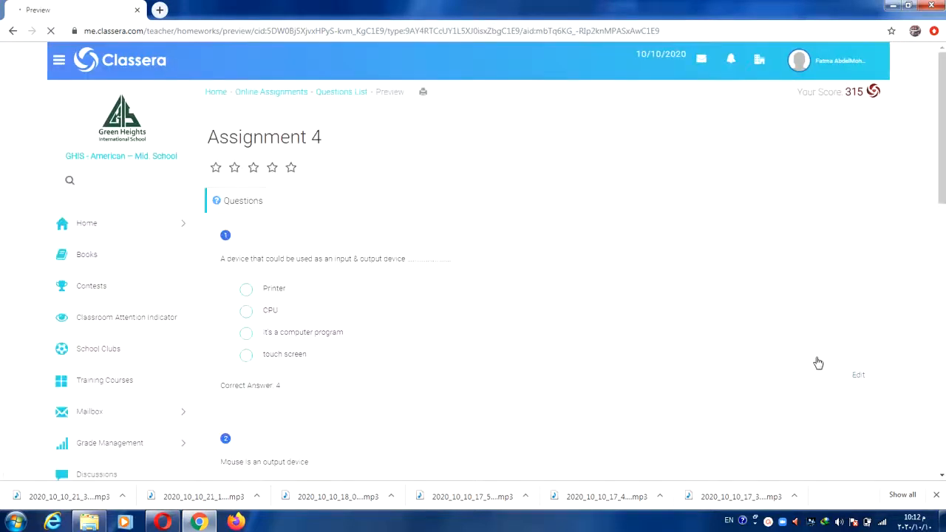
scroll(819, 363, "down", 2)
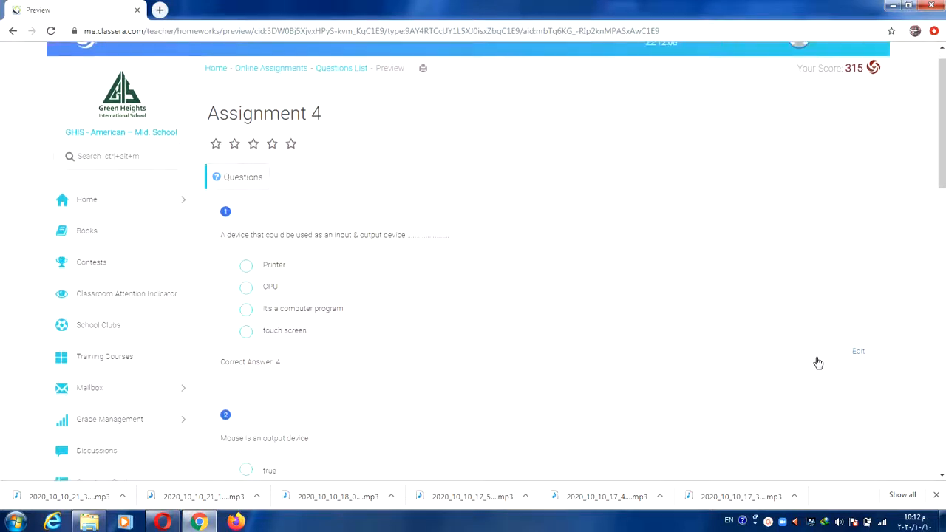
scroll(818, 363, "down", 3)
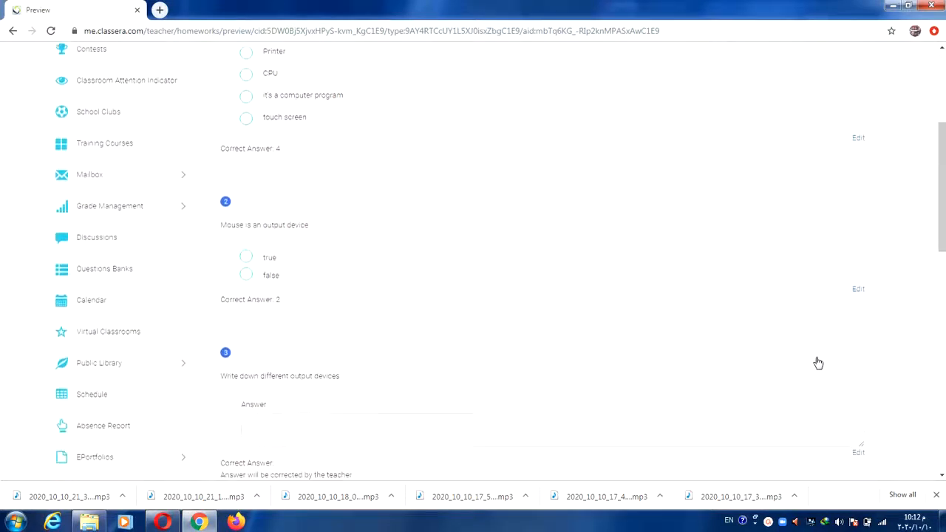
scroll(818, 363, "up", 2)
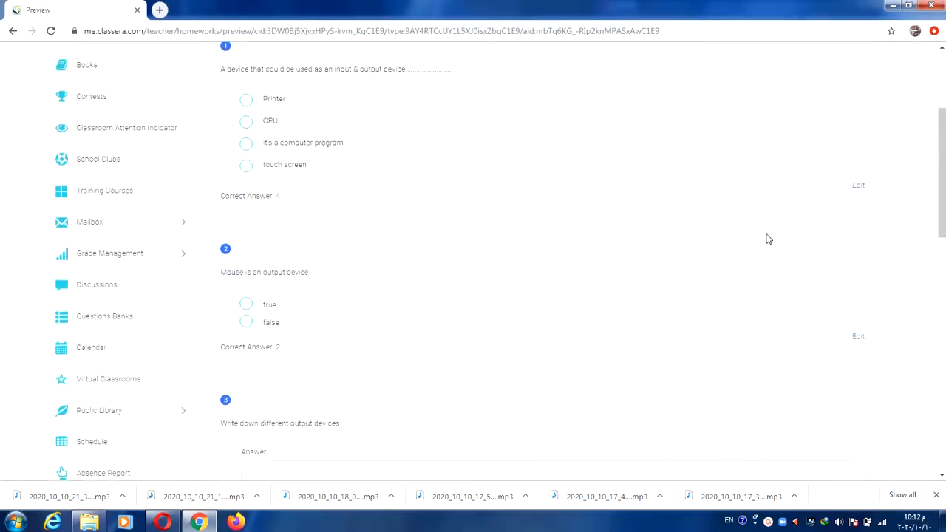
scroll(767, 238, "down", 3)
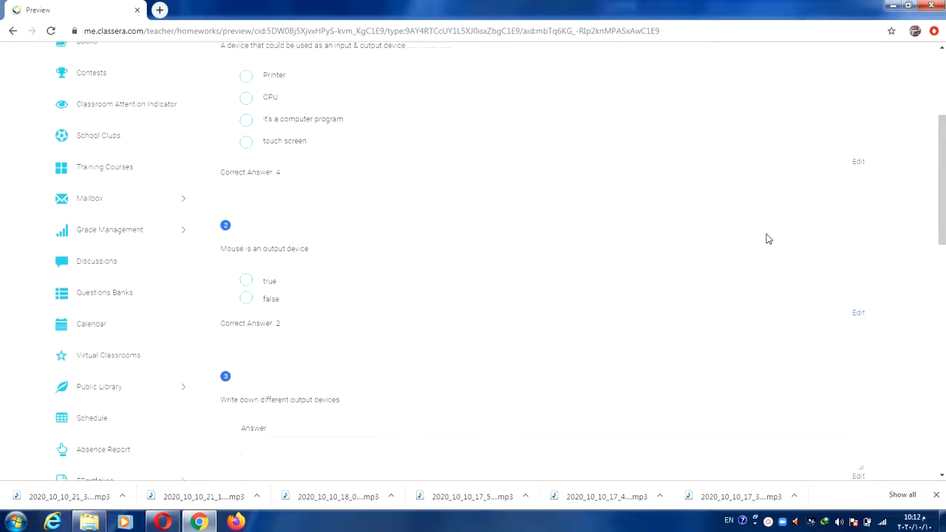
scroll(768, 238, "down", 2)
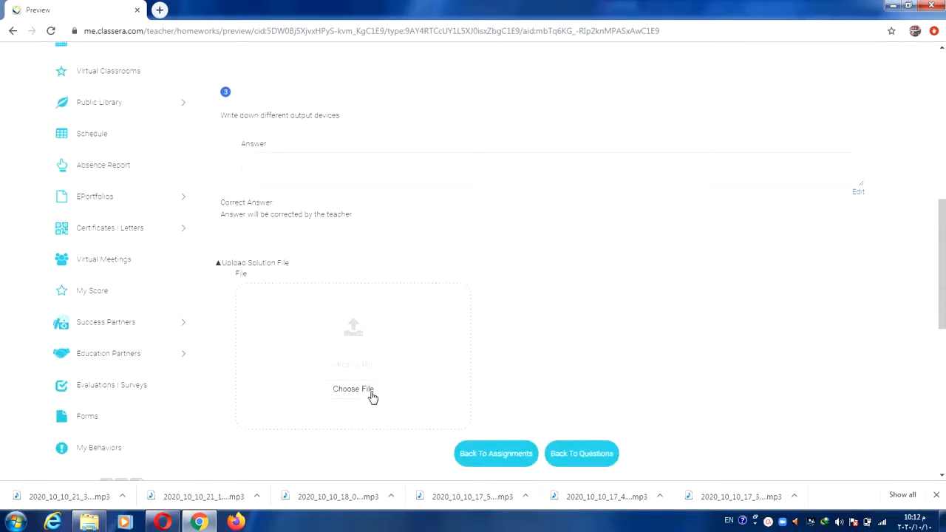
left_click(577, 460)
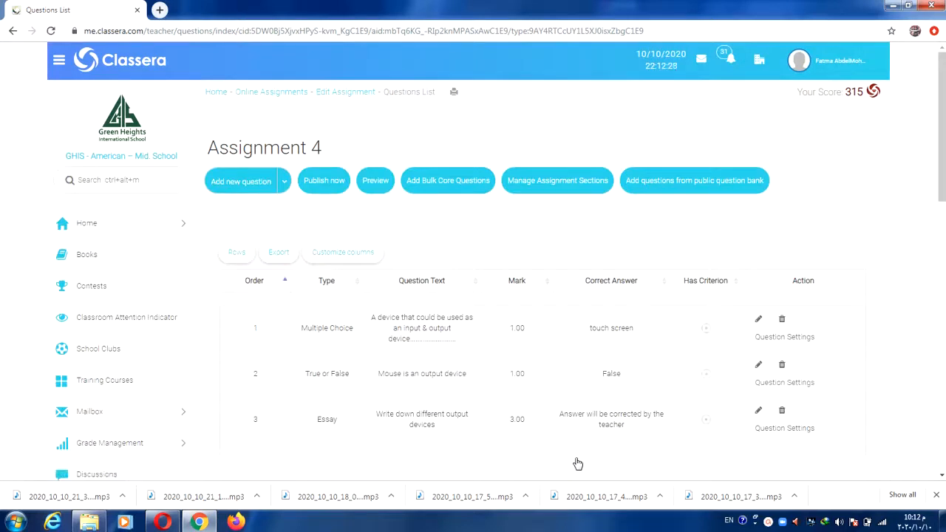
- Open the multiple-choice question about the input and output device for editing and review its text, grade and choices
scroll(577, 463, "down", 1)
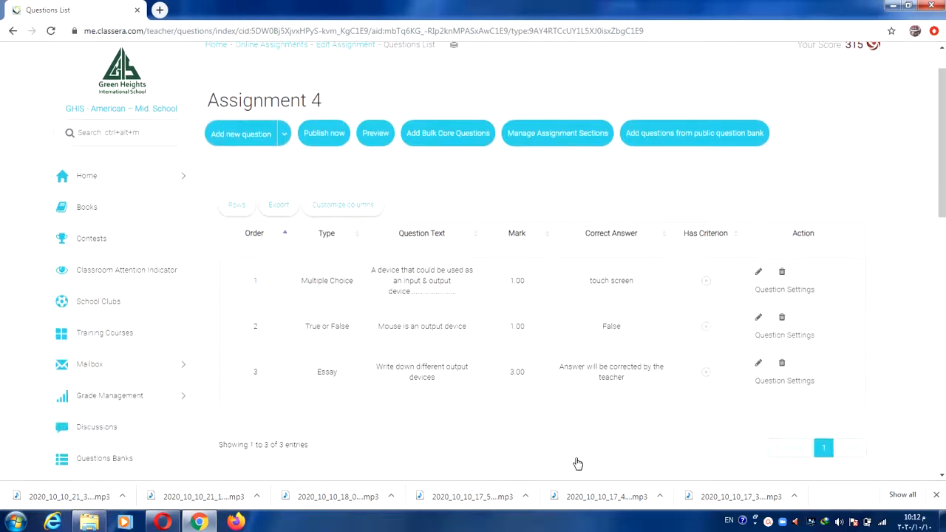
left_click(759, 273)
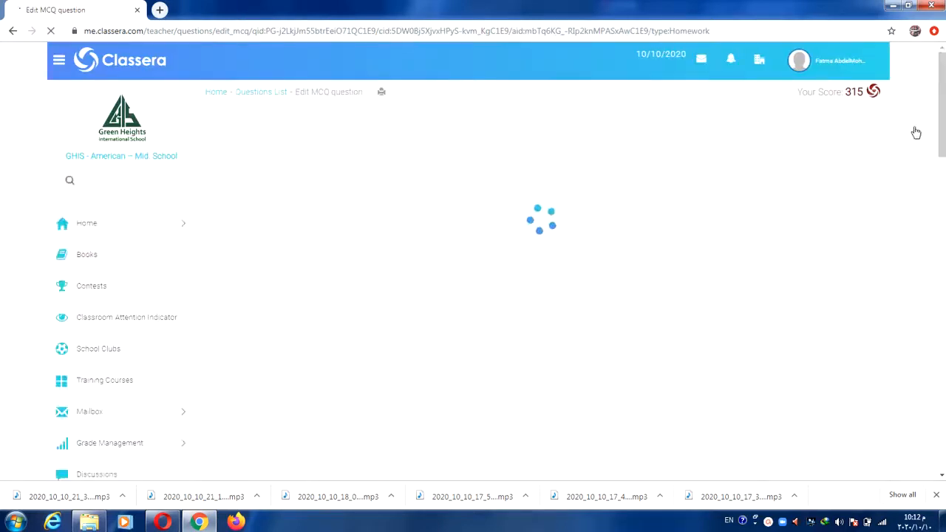
scroll(943, 102, "down", 9)
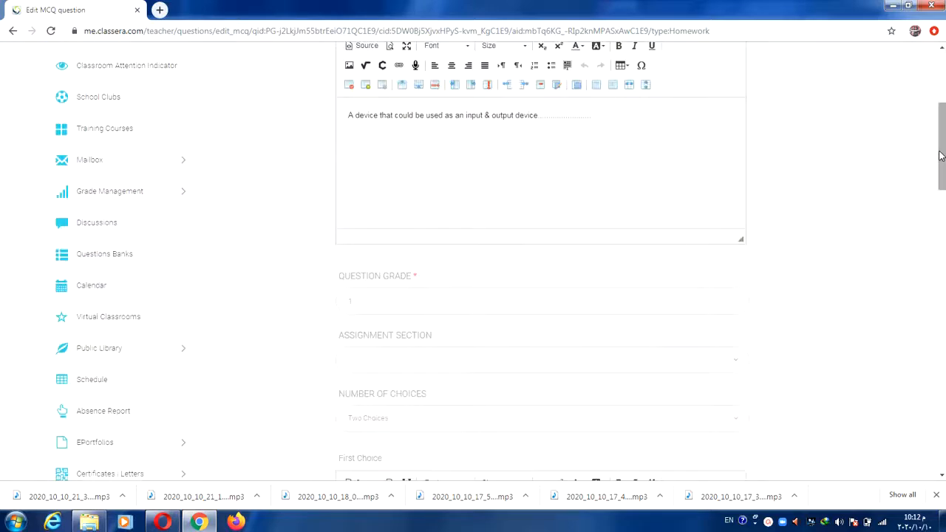
left_click_drag(944, 219, 935, 94)
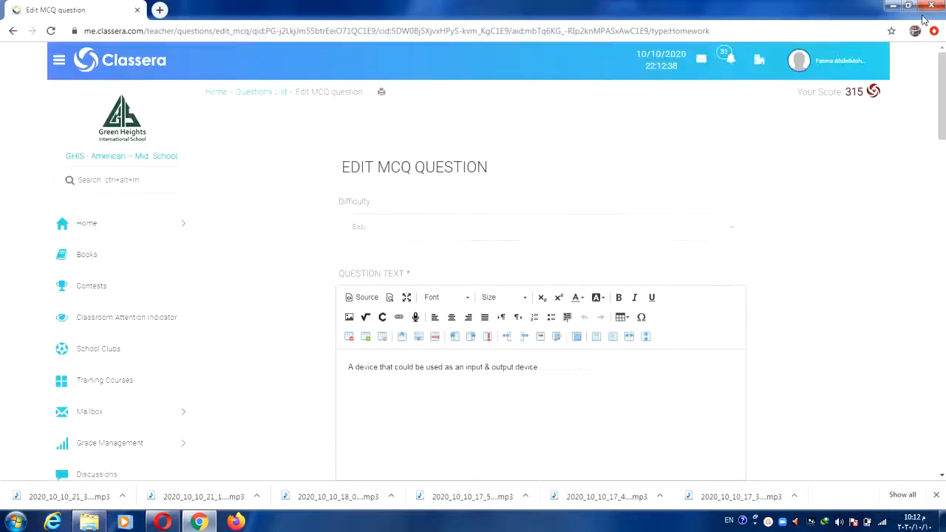
- Return to the home page and open the new submissions list of the Computer / Grade 9 course
left_click(217, 97)
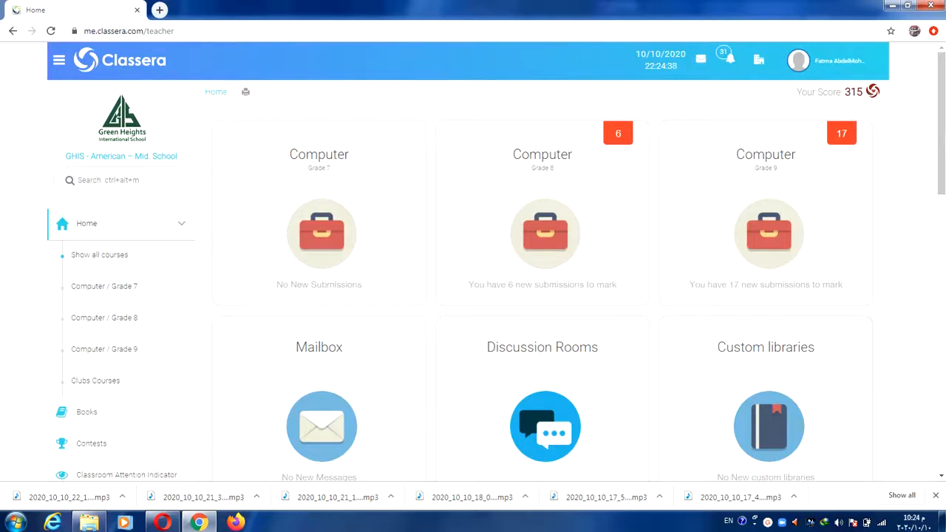
mouse_move(839, 237)
mouse_move(768, 266)
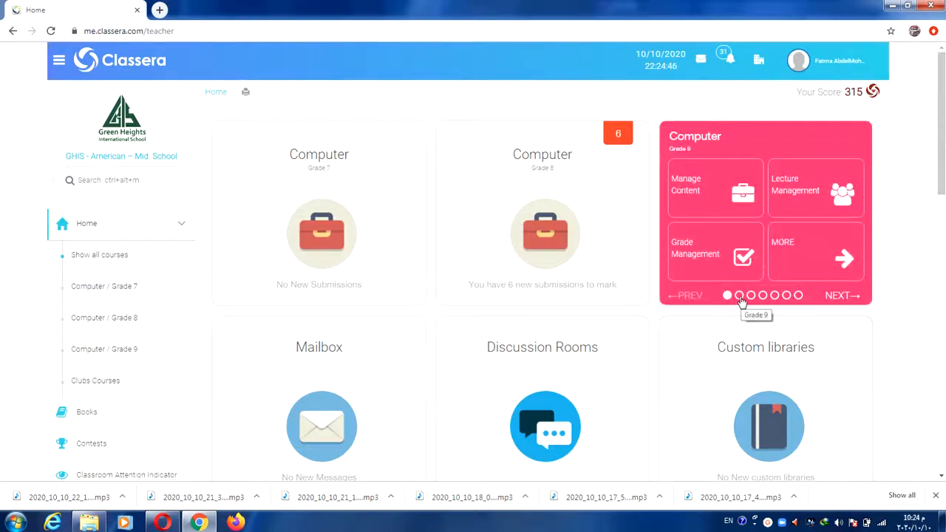
left_click(741, 297)
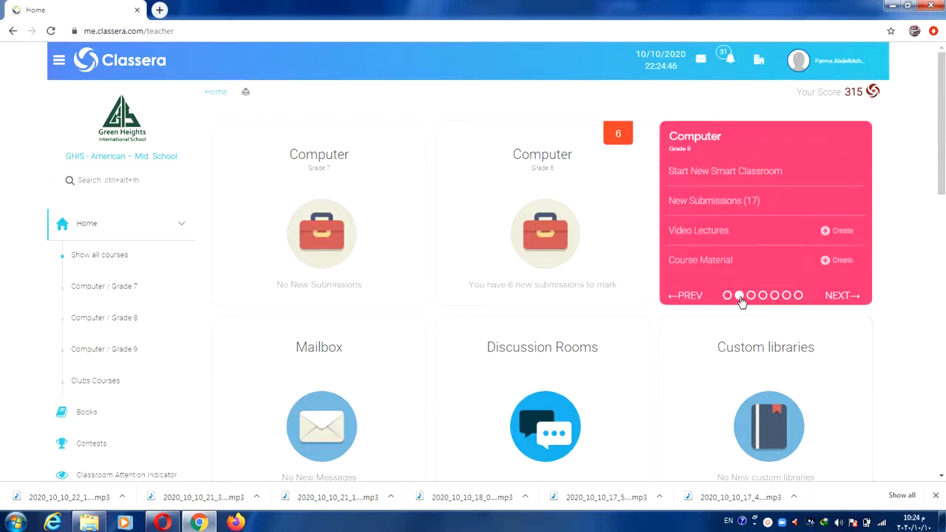
left_click(691, 202)
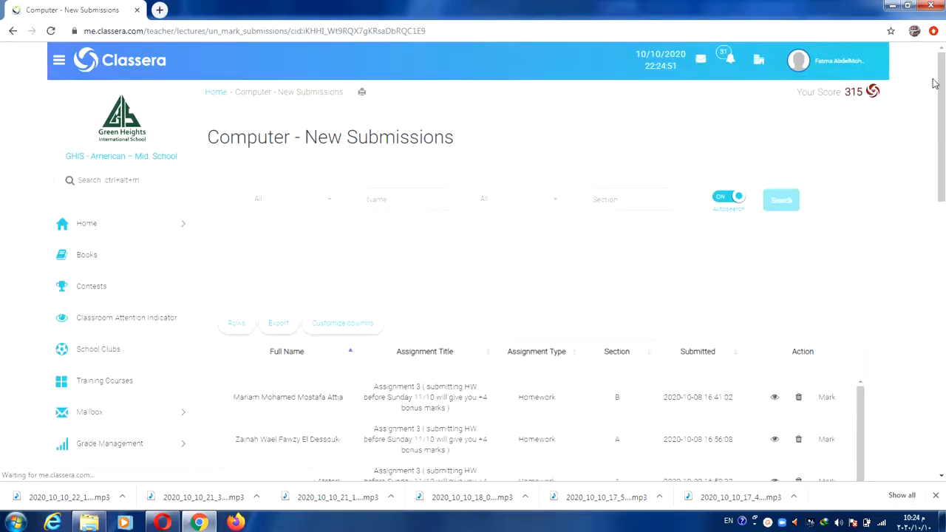
- Open the first student's Assignment 3 submission from the list and review its details and answer
left_click_drag(941, 83, 944, 184)
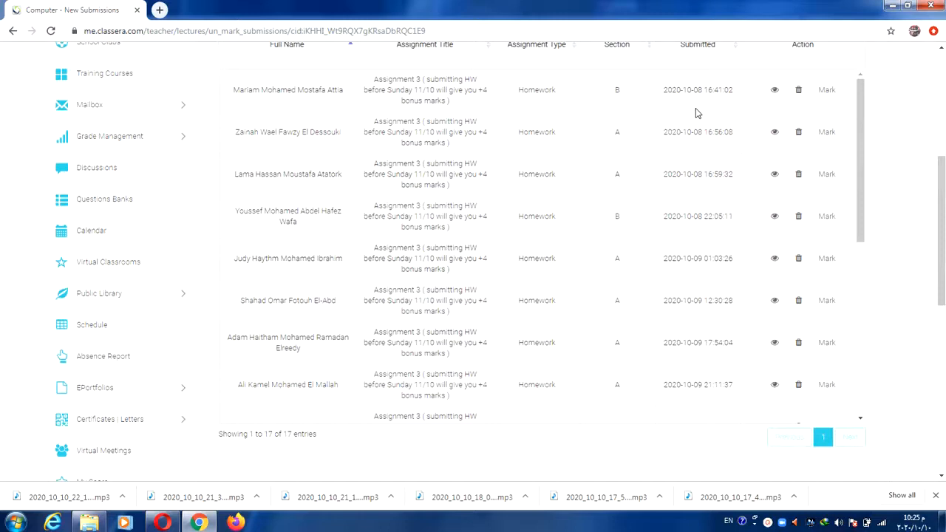
left_click(777, 95)
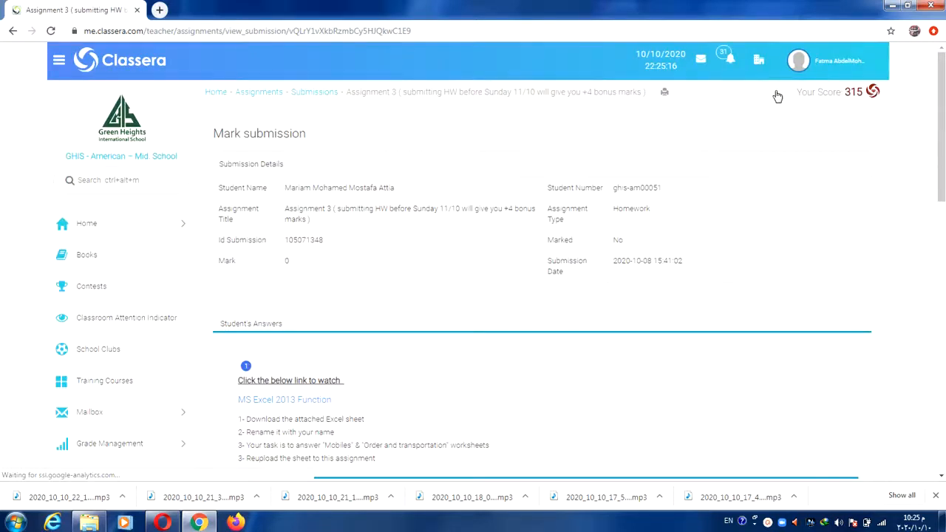
scroll(777, 96, "down", 2)
scroll(778, 96, "down", 1)
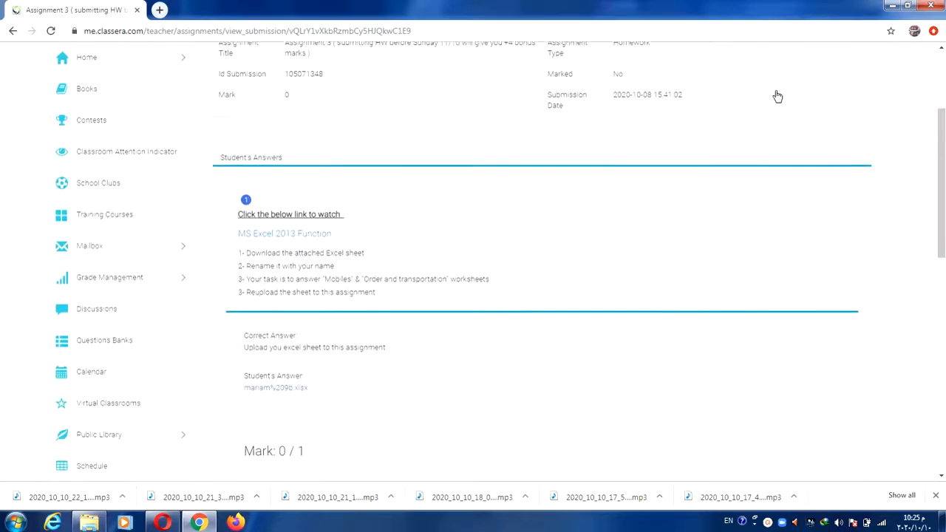
scroll(778, 96, "up", 2)
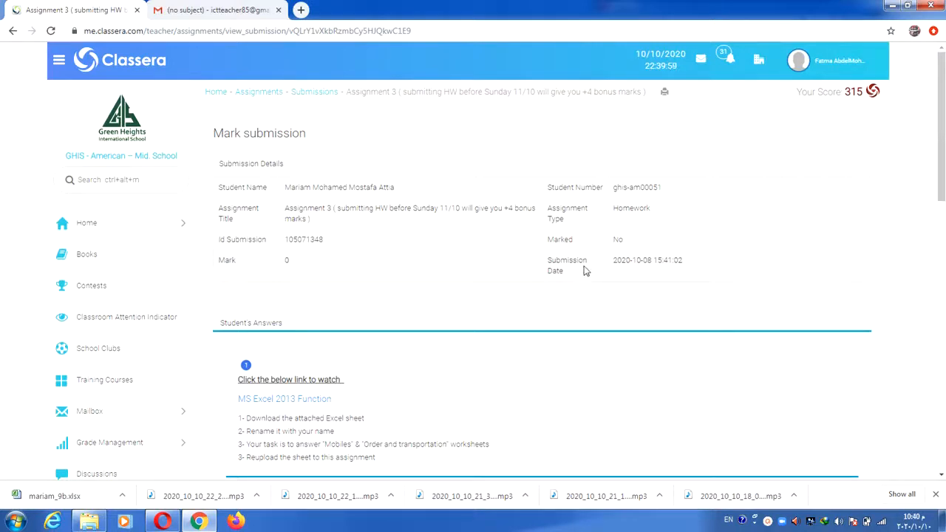
- Review the rest of the submission down to its marks and download the student's attached Excel file
left_click_drag(943, 165, 922, 223)
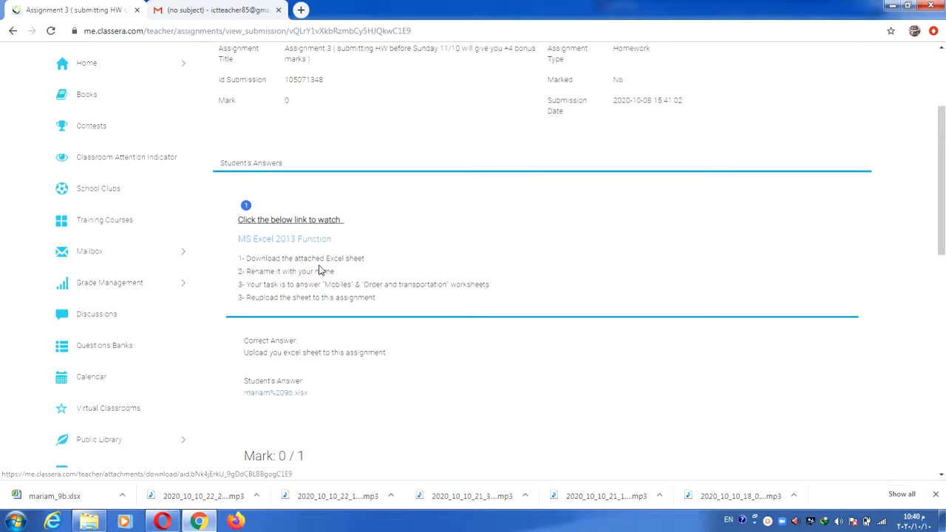
left_click_drag(940, 197, 934, 296)
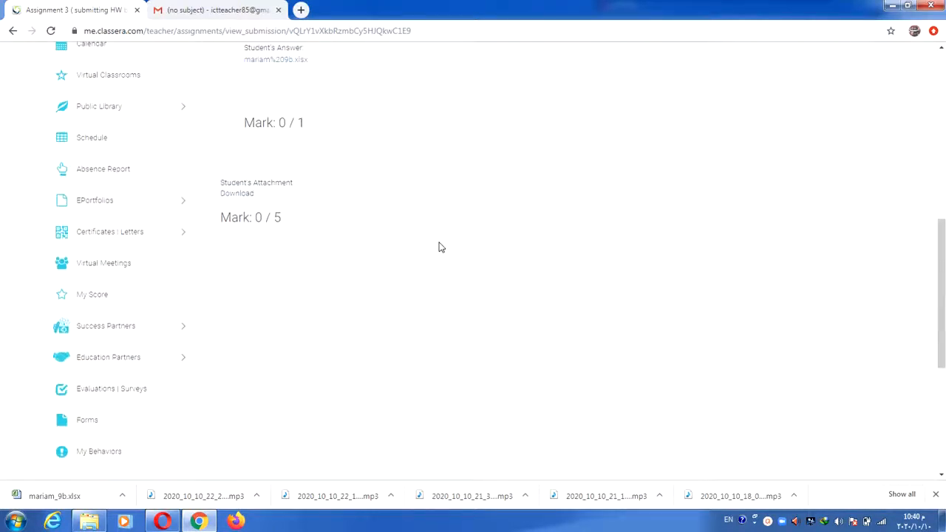
left_click(238, 198)
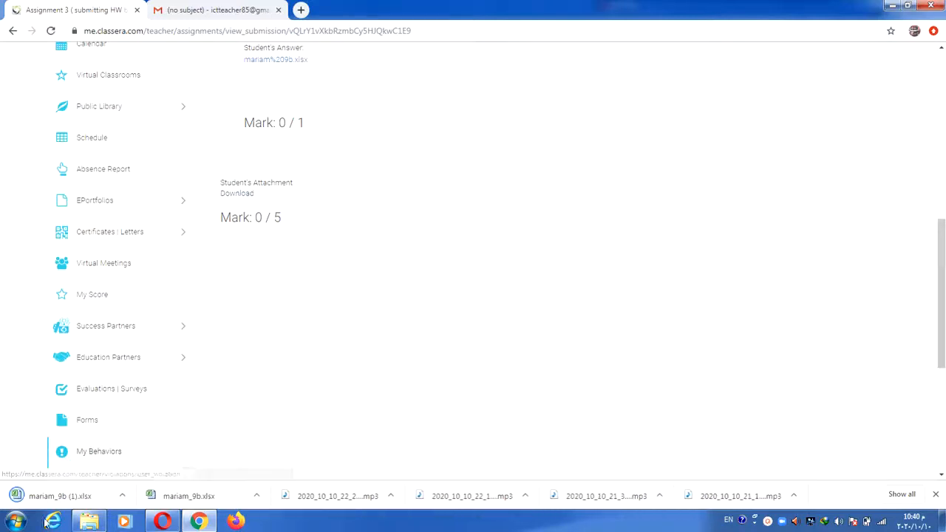
mouse_move(171, 521)
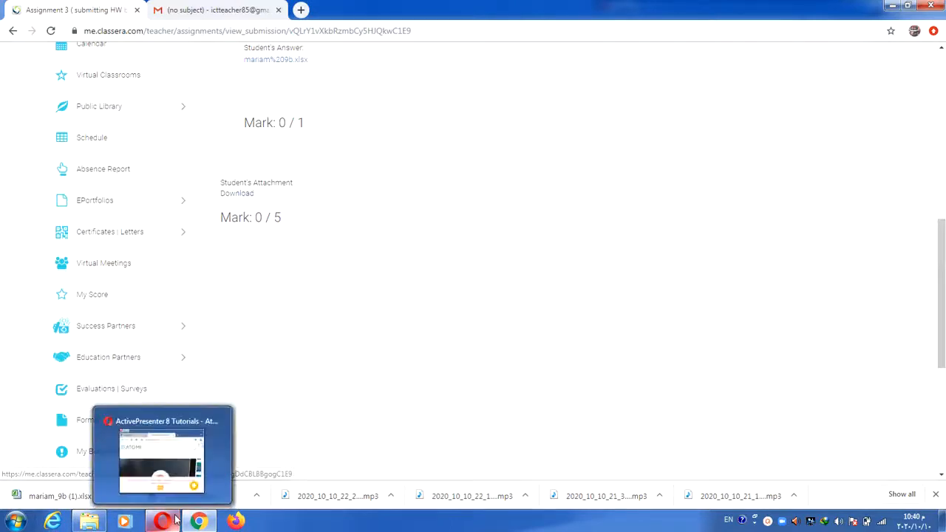